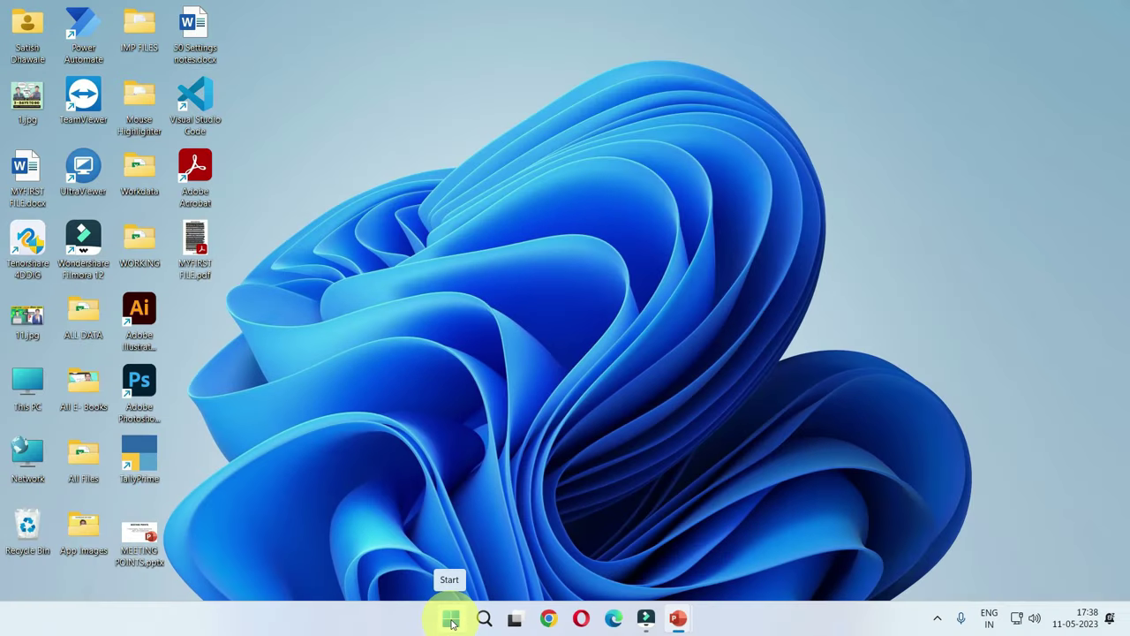
- Open the Start menu's app list and search for 'WORD'
click(451, 621)
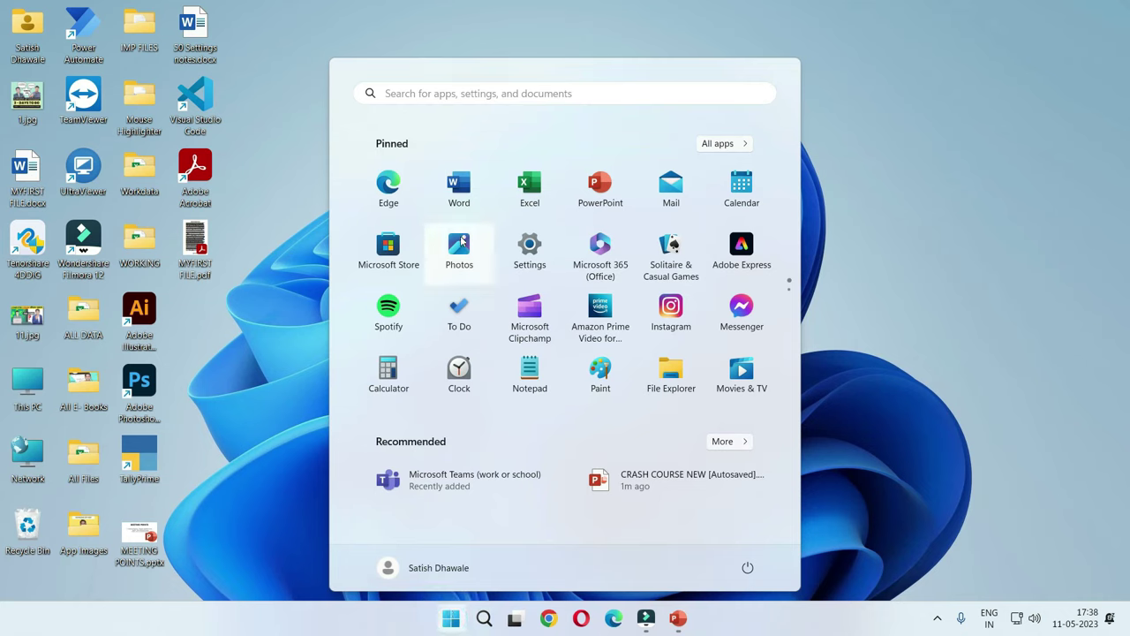
click(450, 621)
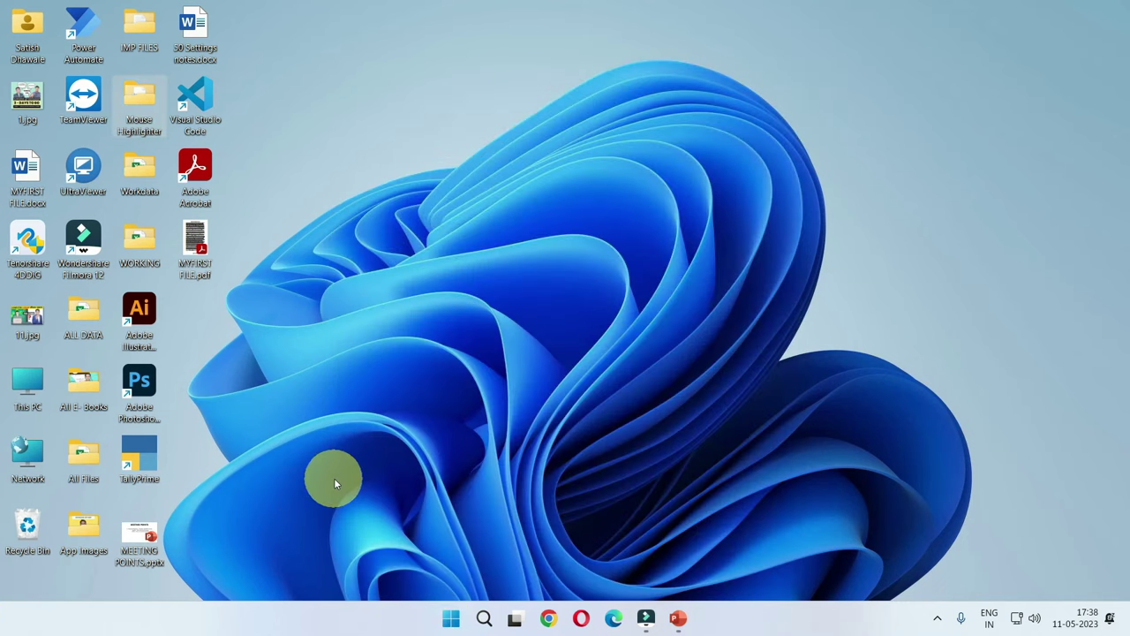
click(451, 618)
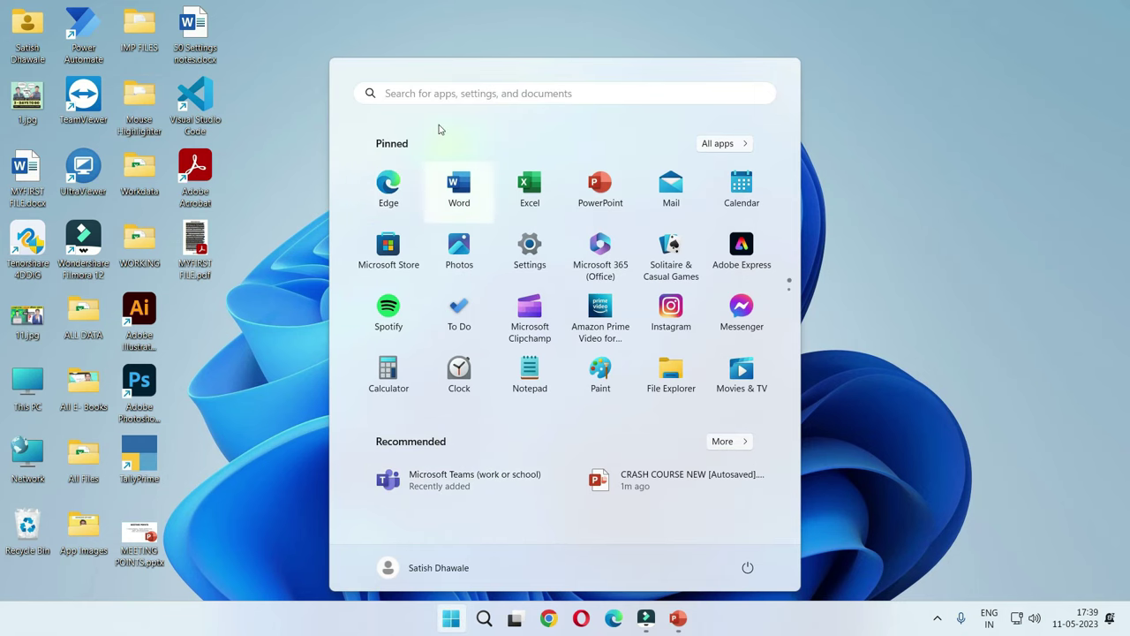
click(397, 92)
text(ORD)
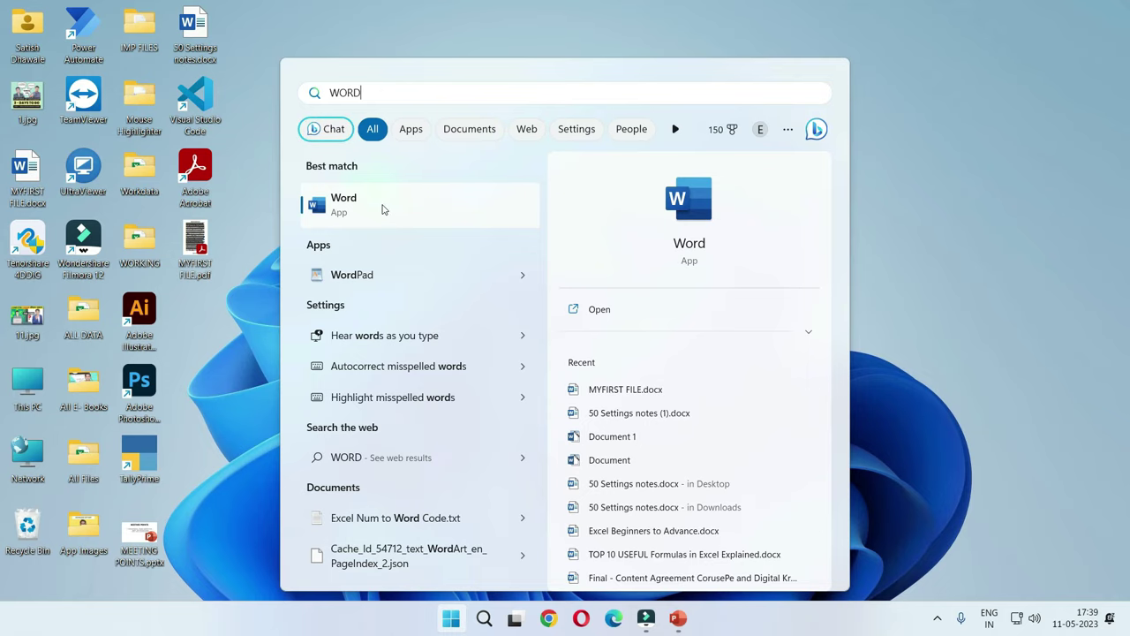
- Launch Microsoft Word from the Best match search result
click(382, 210)
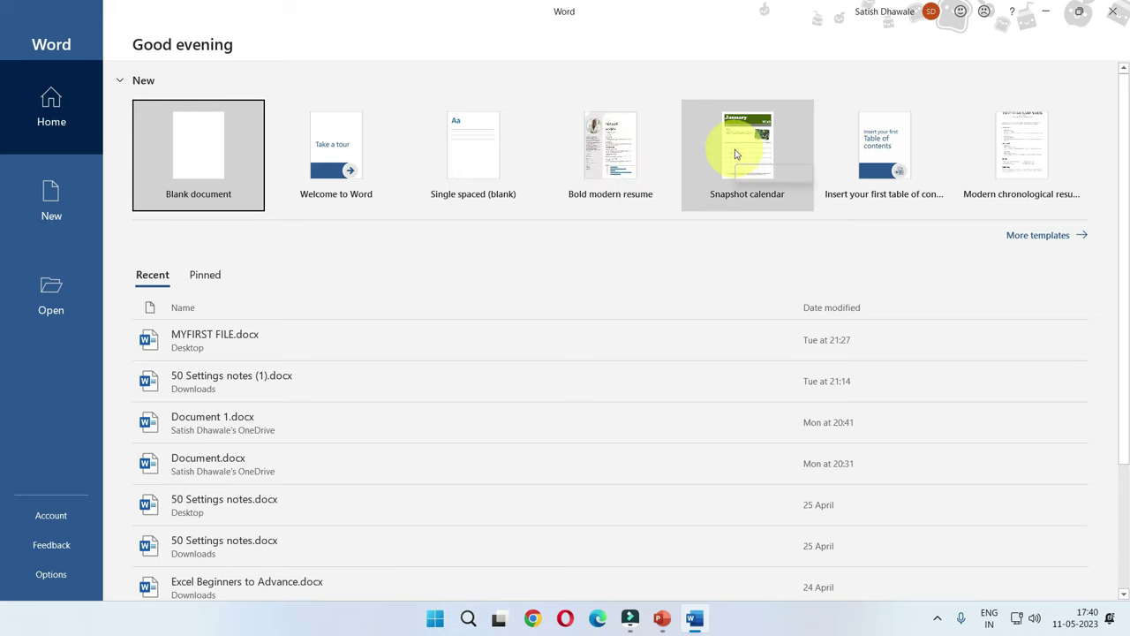
- Create a blank document, then minimize Word and restore Document1 from the taskbar
click(186, 157)
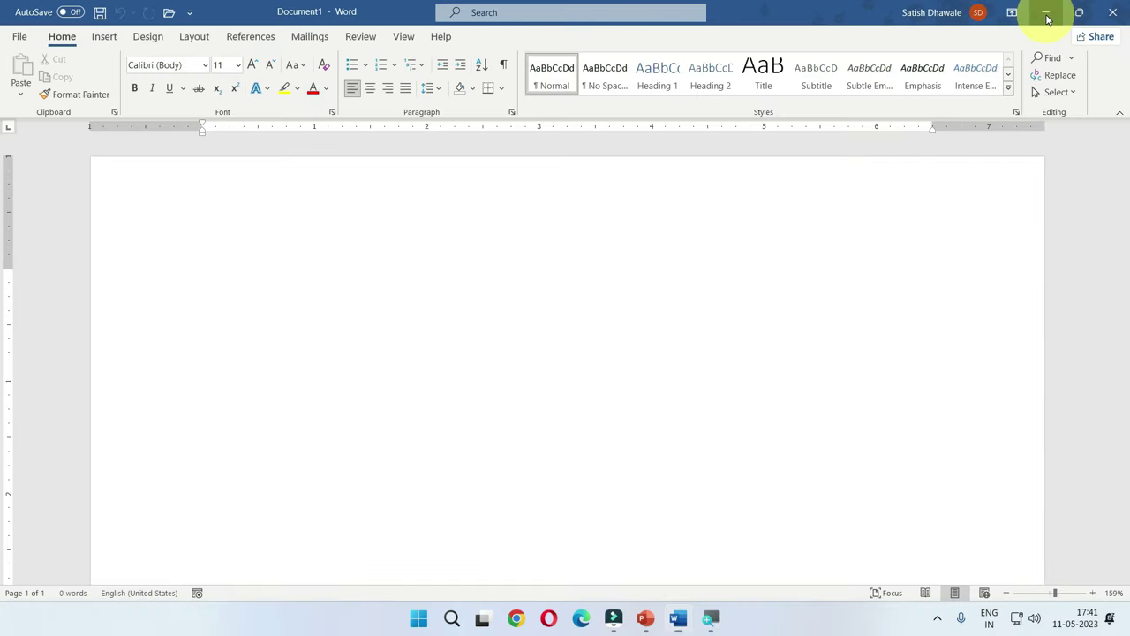
click(1040, 16)
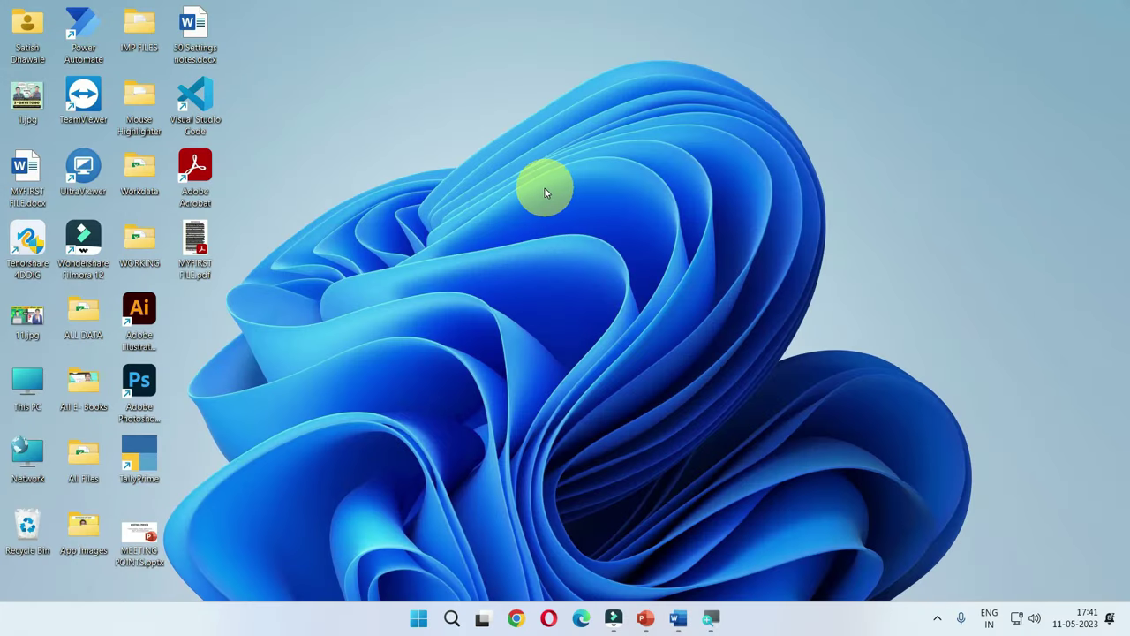
click(677, 617)
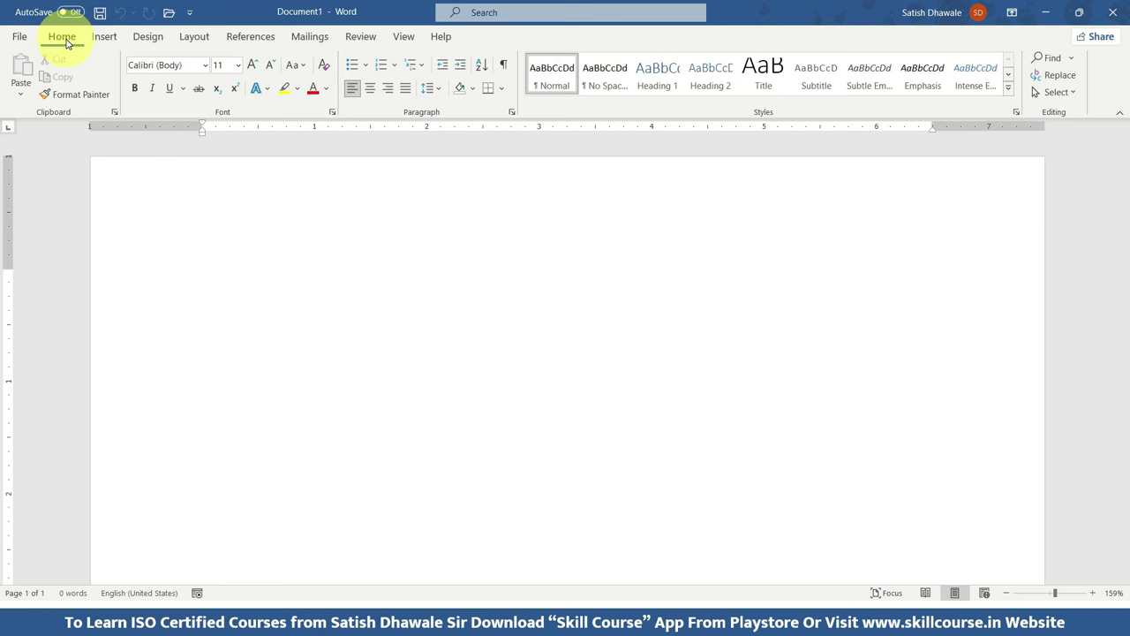
- Browse the Insert, Design, Layout and Home ribbon tabs, then open the File backstage
click(105, 39)
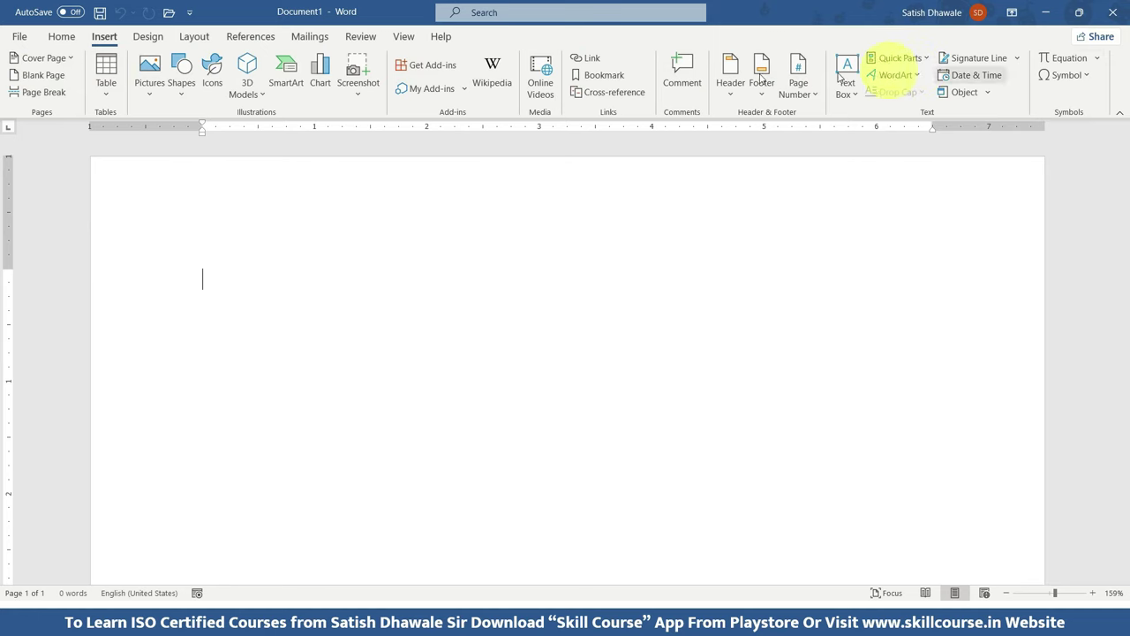
click(62, 36)
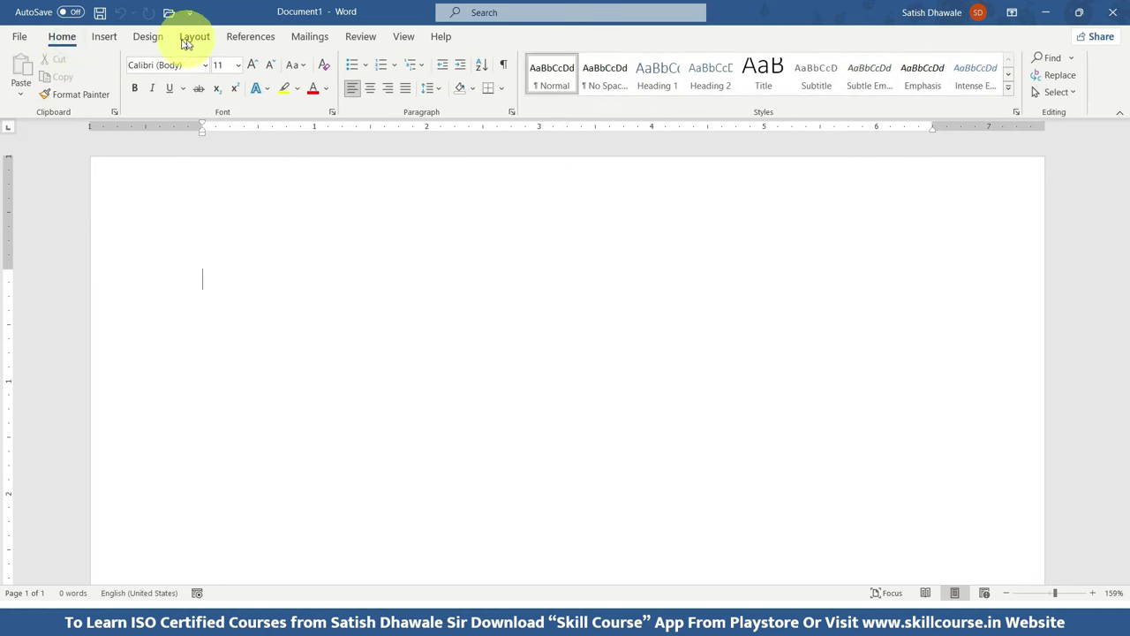
click(103, 37)
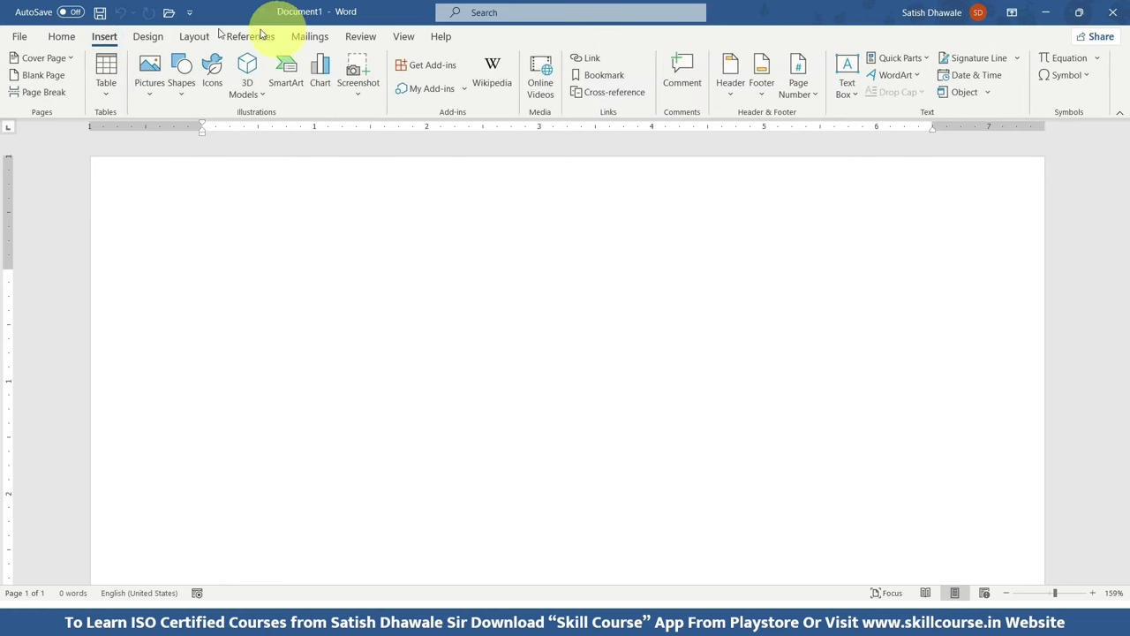
click(147, 36)
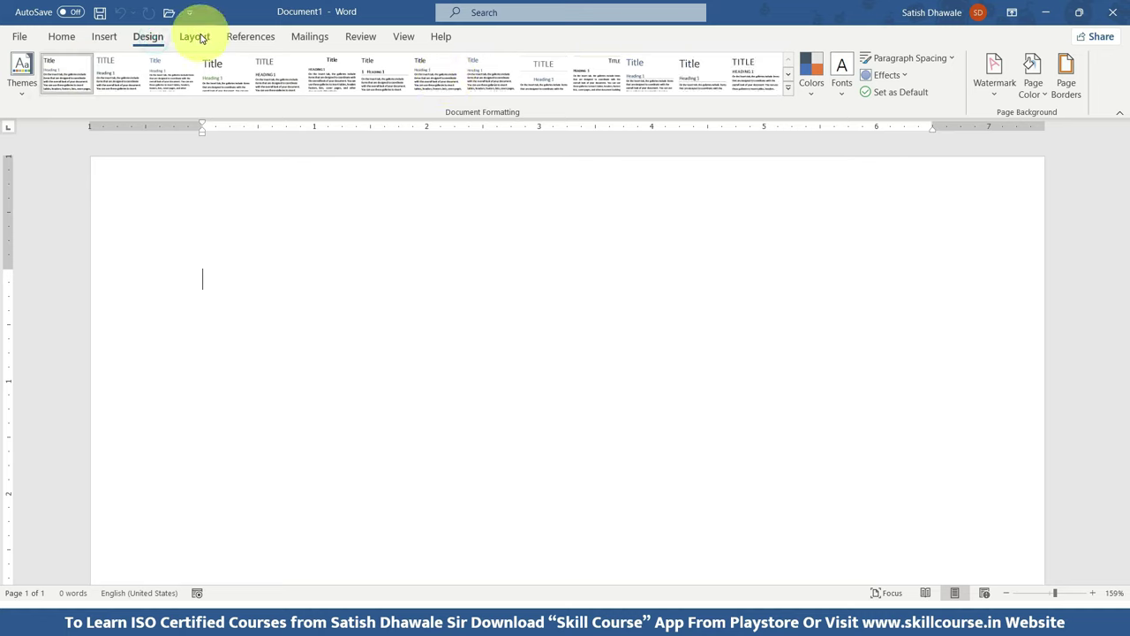
click(198, 37)
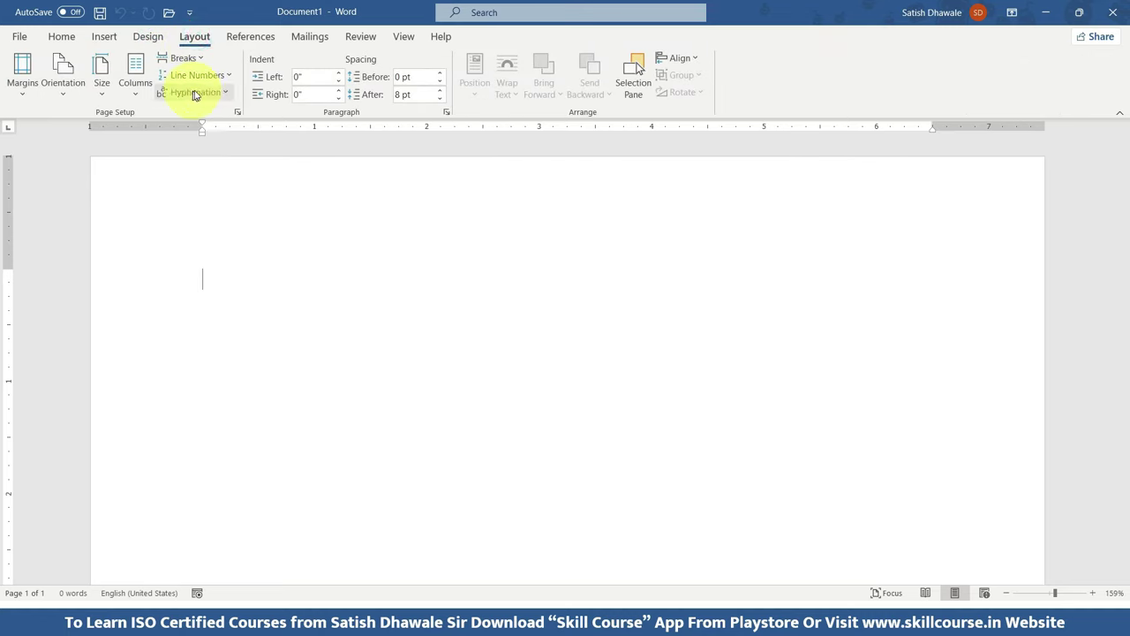
click(58, 38)
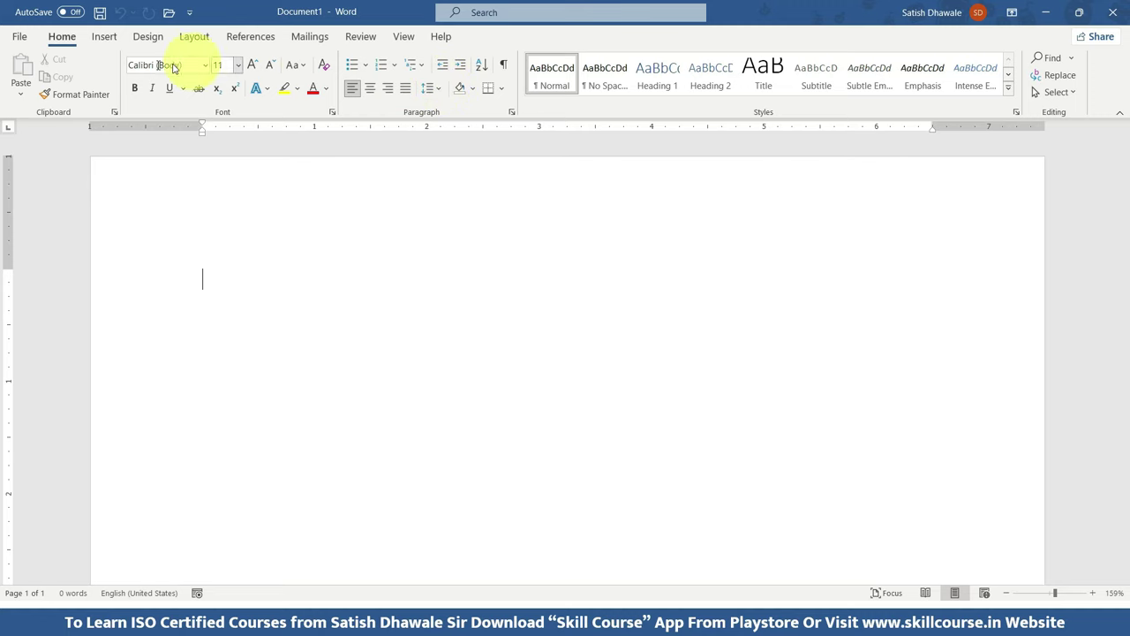
click(104, 39)
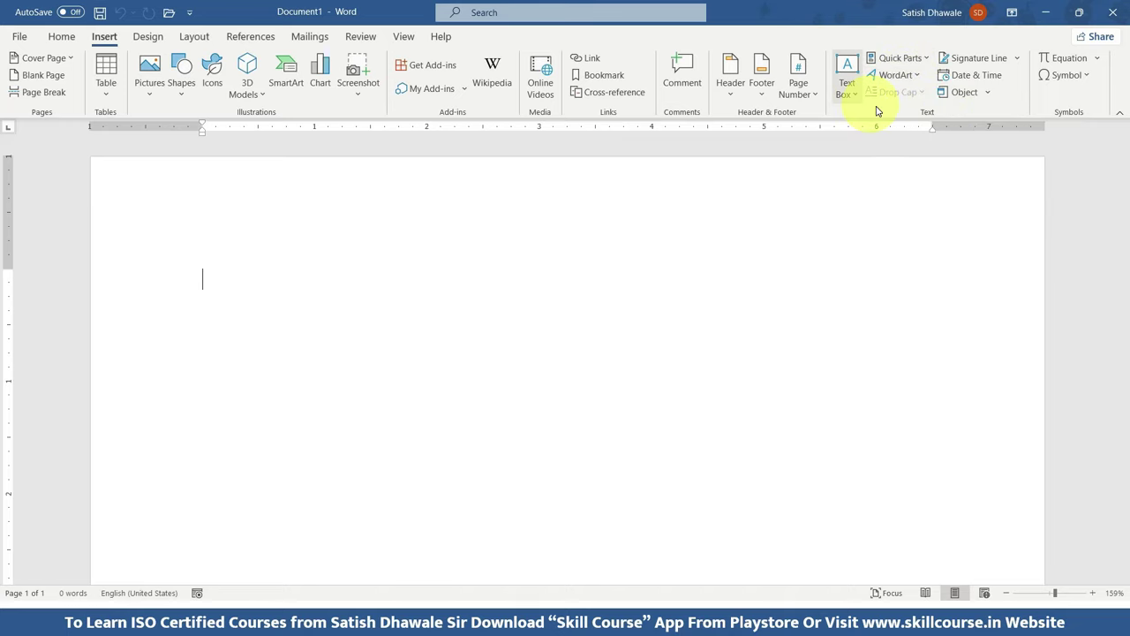
click(63, 37)
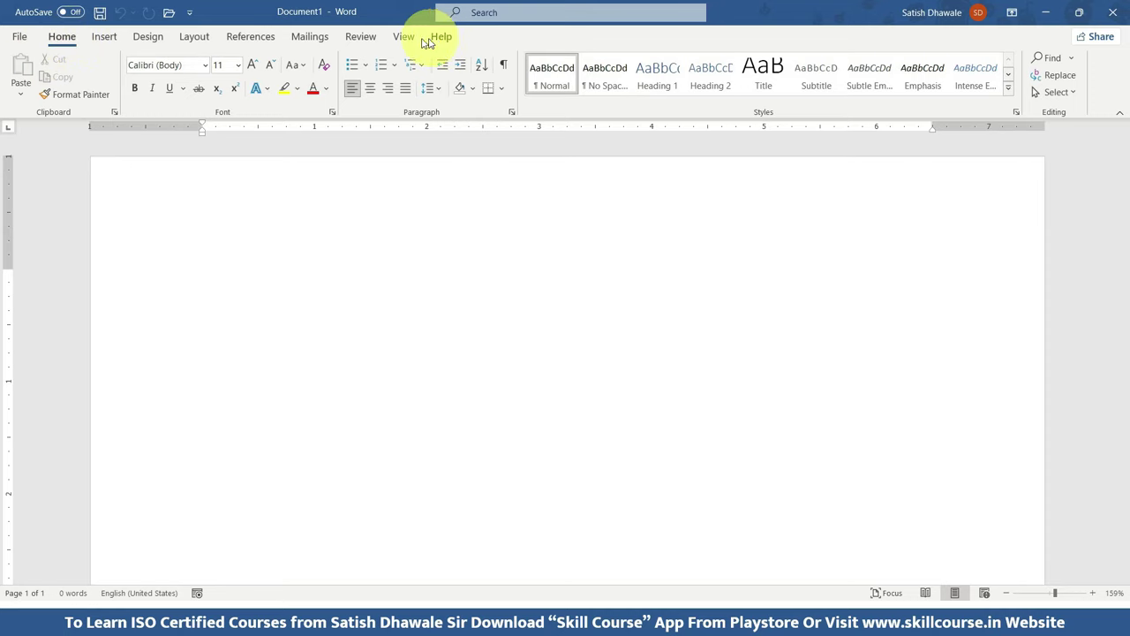
click(19, 36)
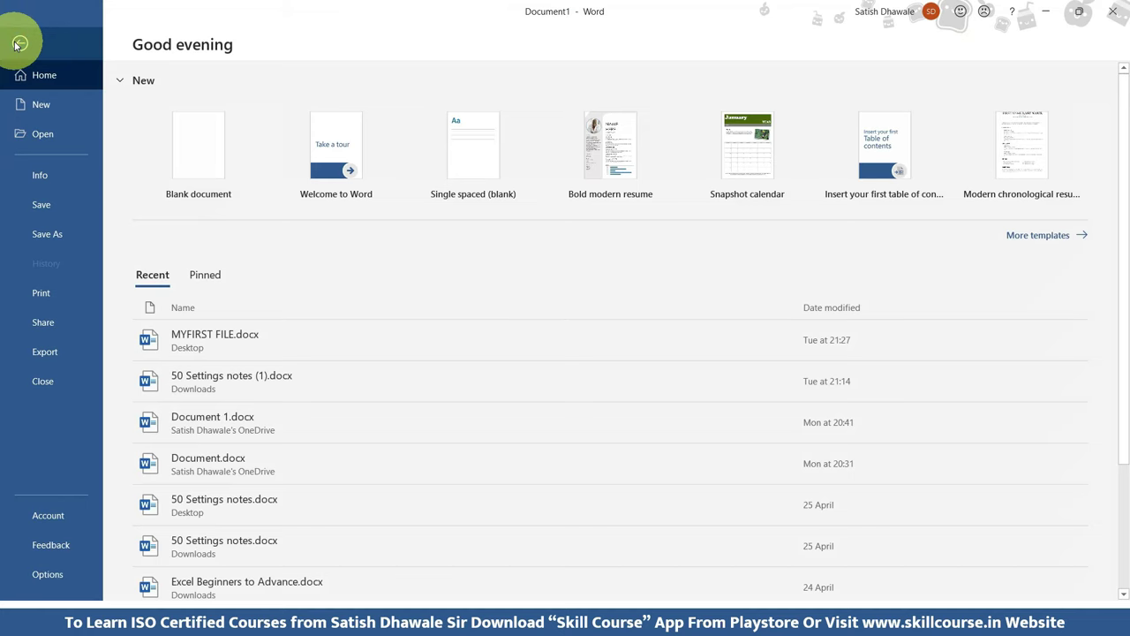
- Leave the File backstage and return to the blank Document1
click(20, 44)
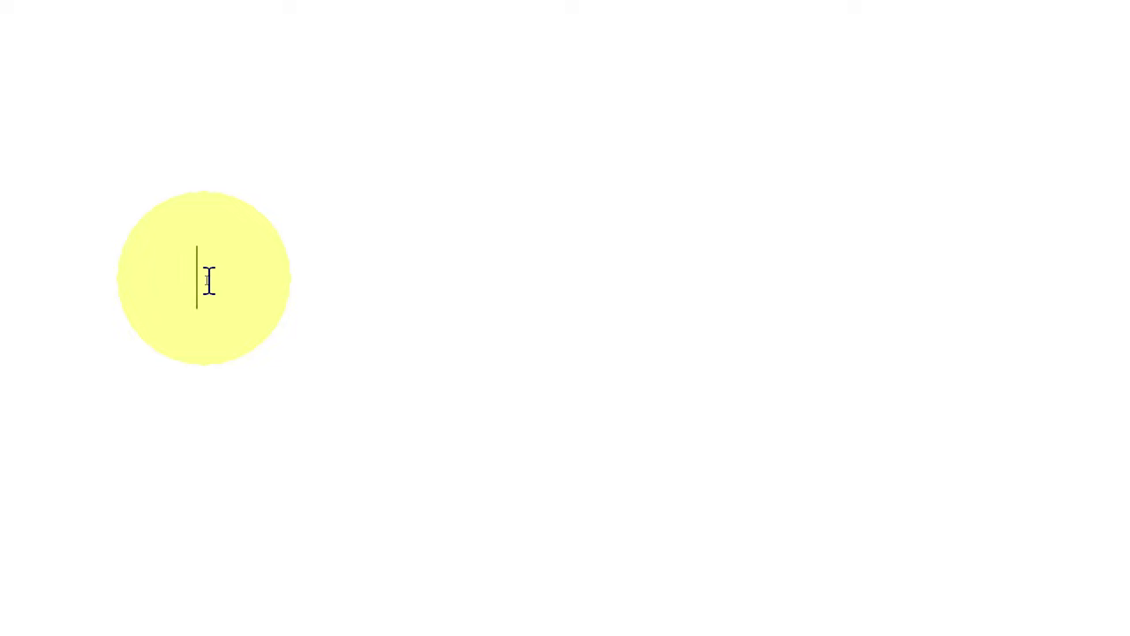
- Type the word 'cursor' on the first line and select it
text(cu)
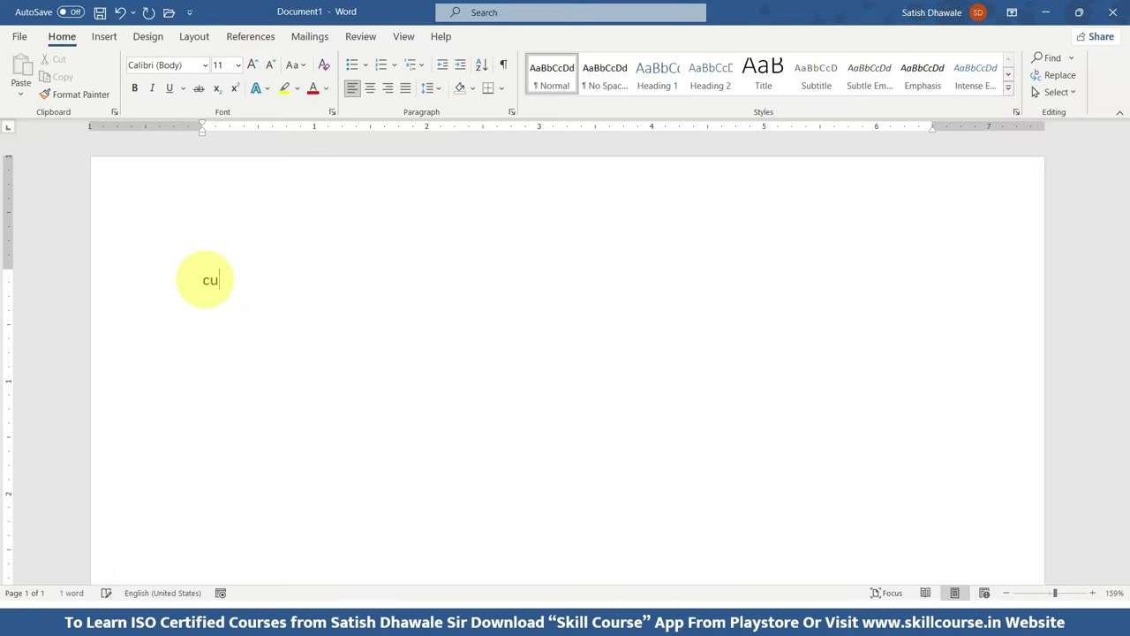
text(rsor)
drag(204, 280, 253, 280)
click(252, 280)
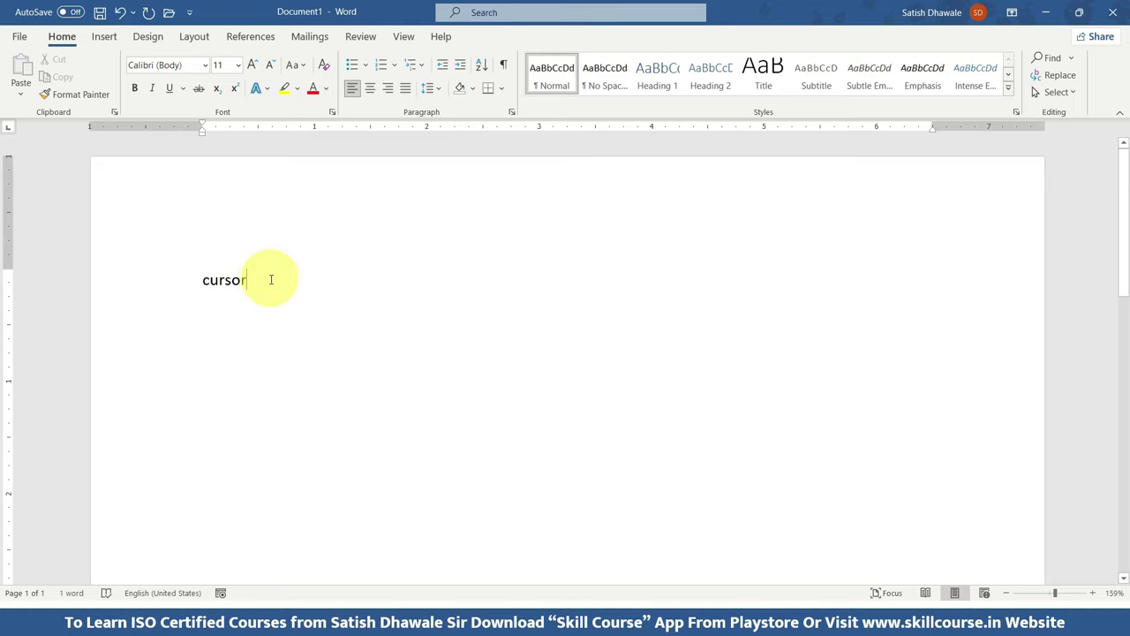
drag(254, 280, 203, 282)
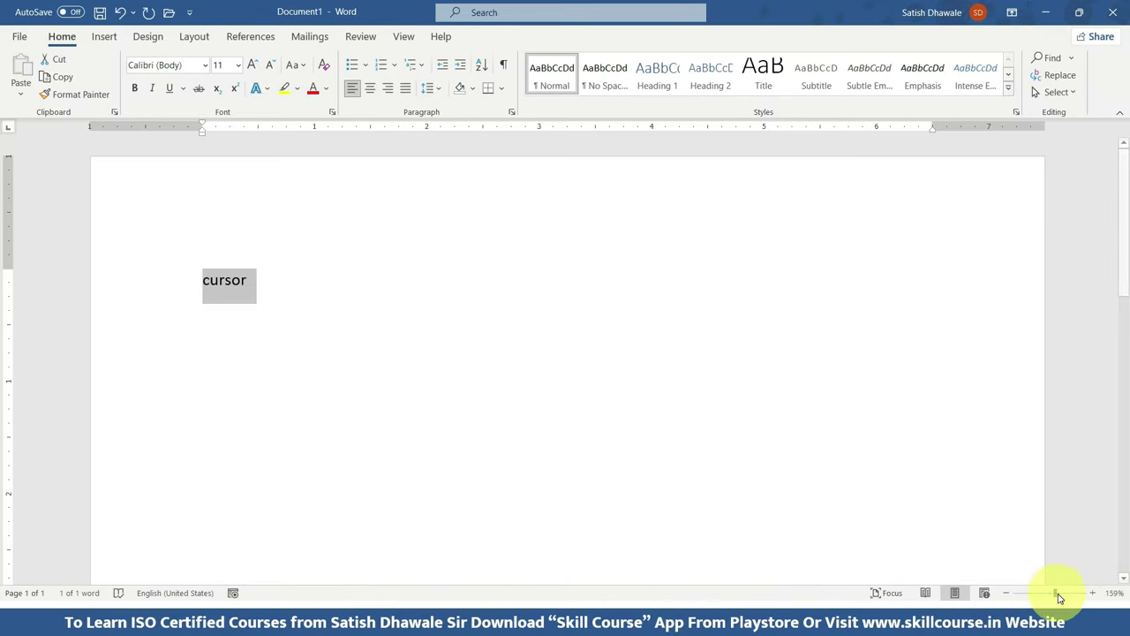
- Zoom out to 16%, then zoom the page to the 500% maximum
drag(1054, 592, 1014, 598)
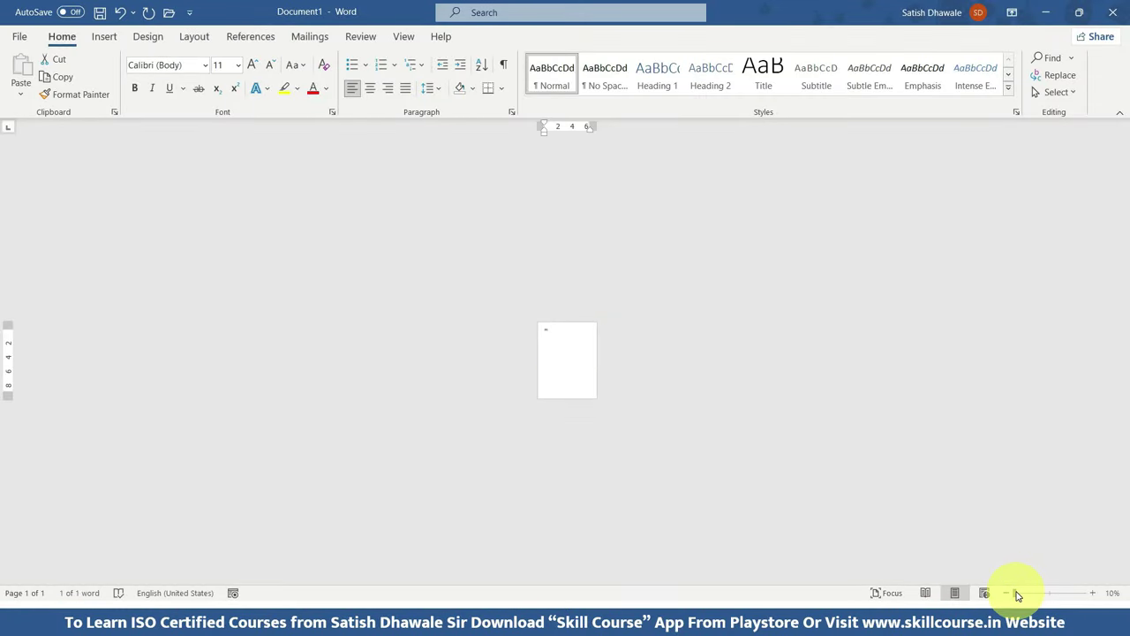
drag(1014, 592, 1088, 600)
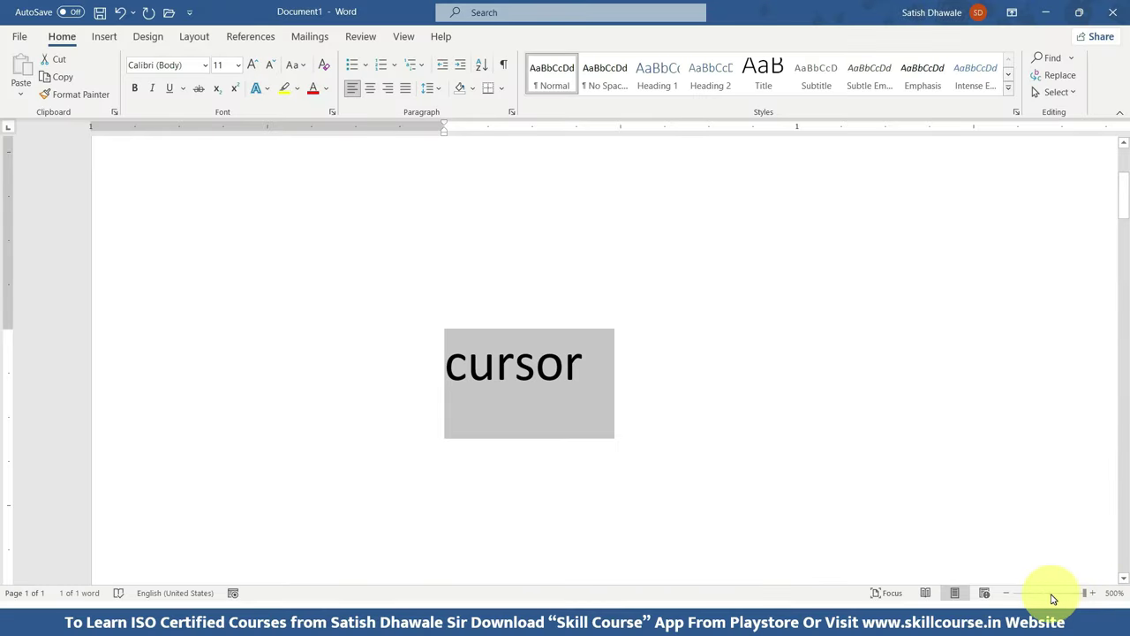
- Bring the page zoom back to about 99% after a brief Ctrl+scroll zoom-in
click(1051, 598)
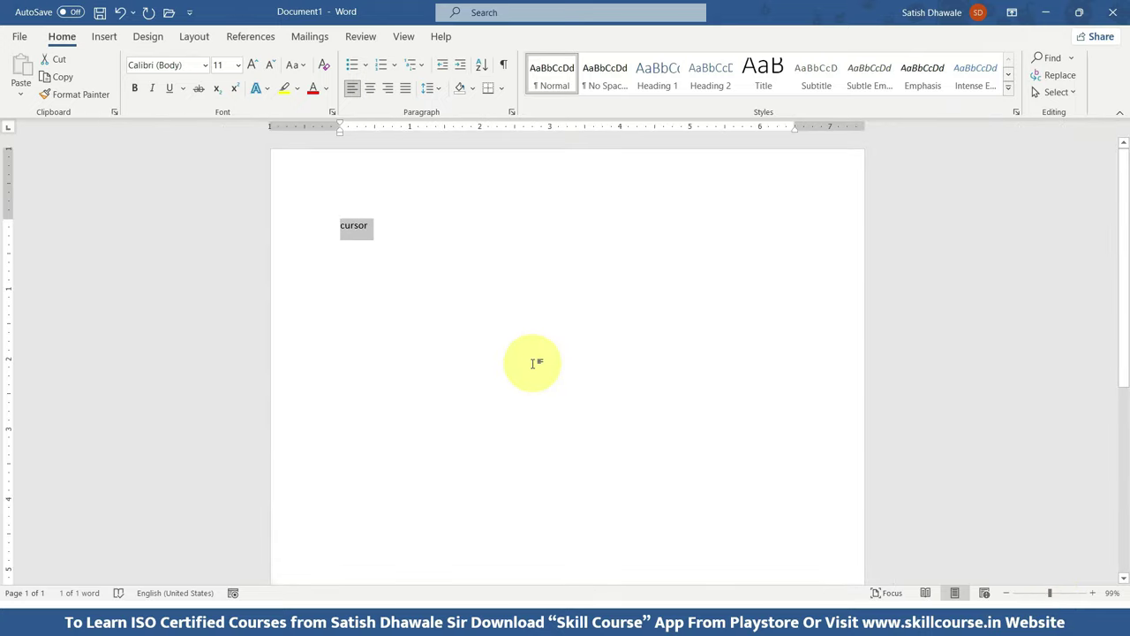
ctrl+scroll(533, 362, up, 3)
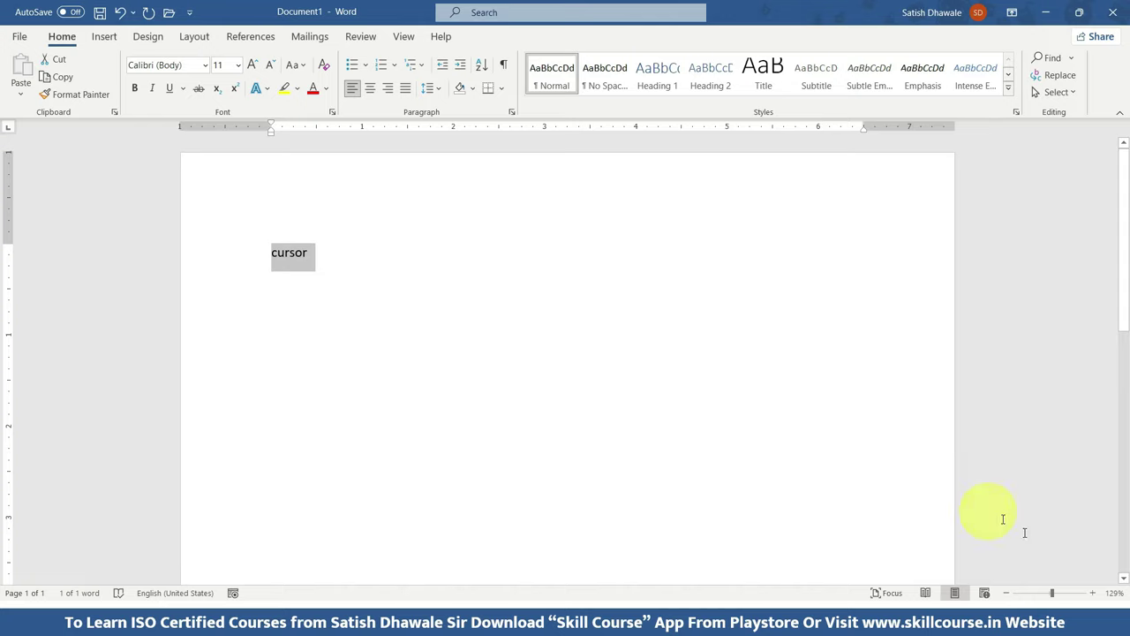
drag(1052, 593, 1050, 593)
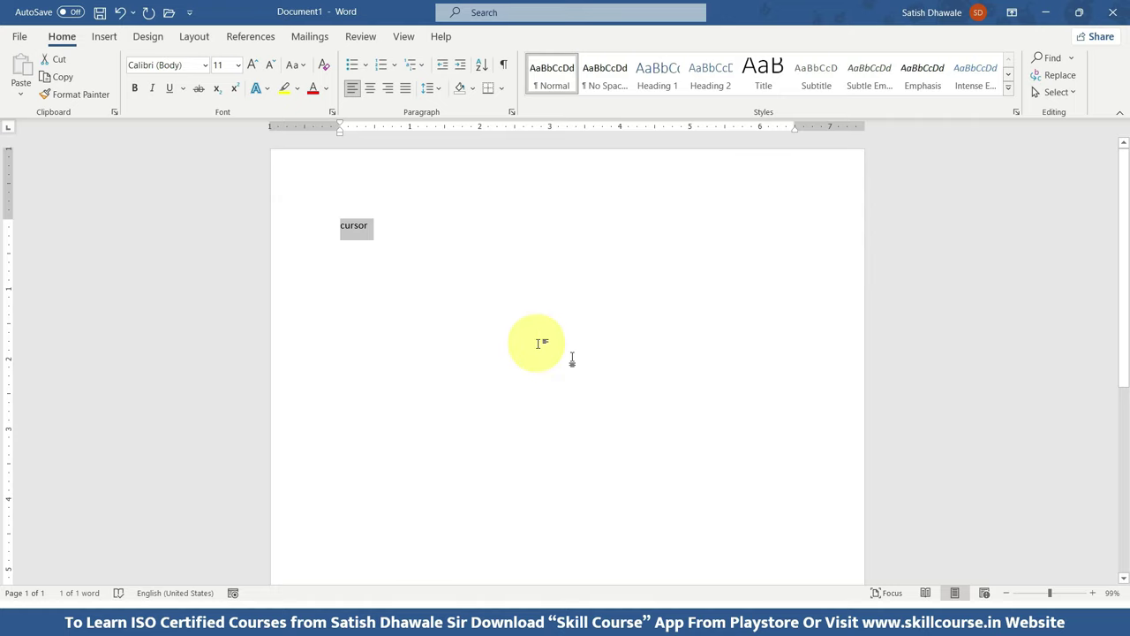
scroll(499, 291, up, 4)
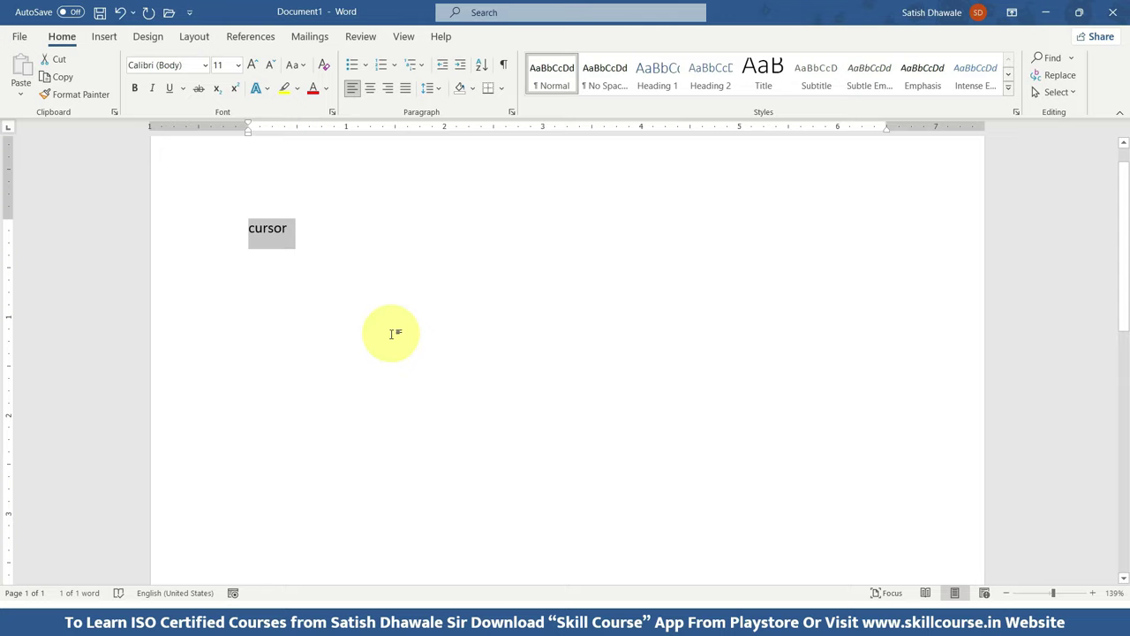
scroll(391, 332, up, 1)
scroll(392, 333, up, 1)
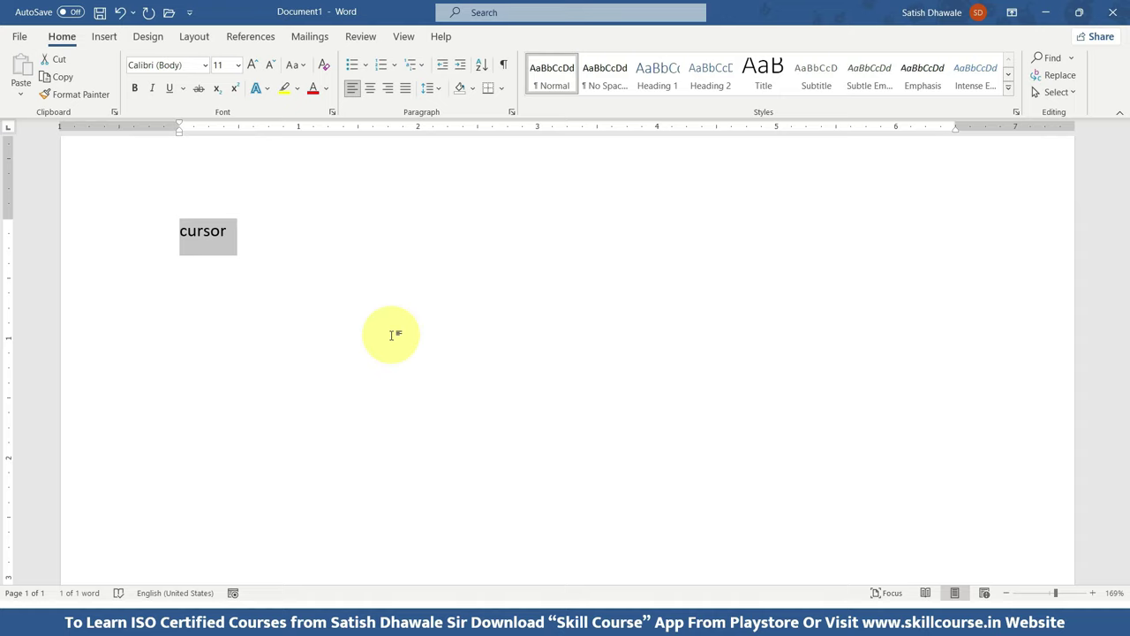
ctrl+scroll(392, 336, up, 3)
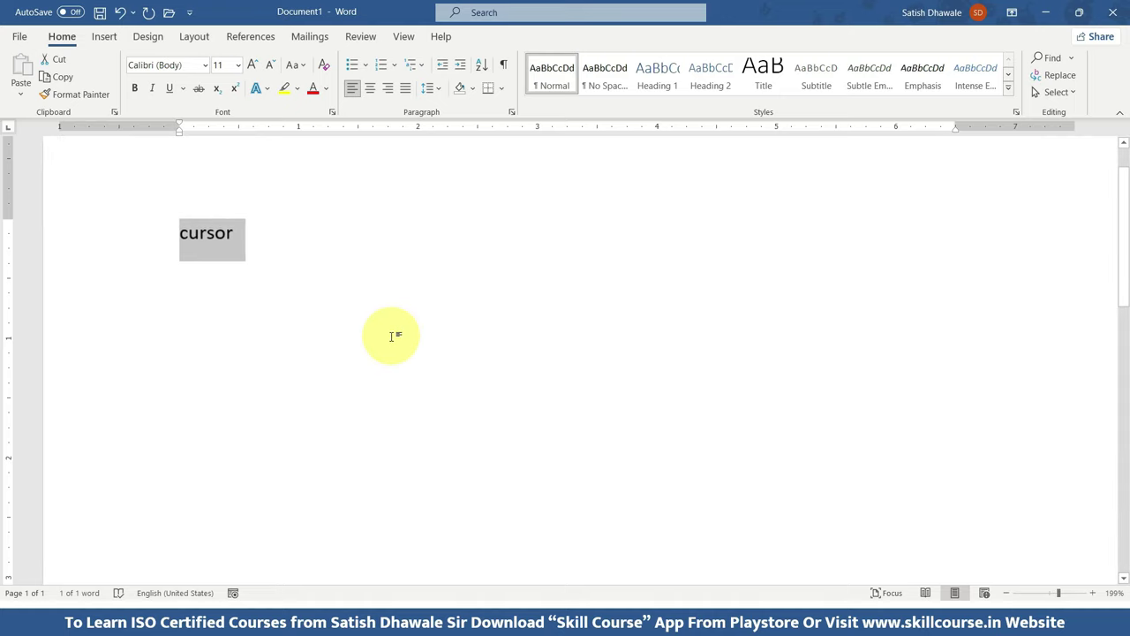
ctrl+scroll(391, 336, up, 1)
ctrl+scroll(391, 336, up, 2)
ctrl+scroll(393, 337, up, 3)
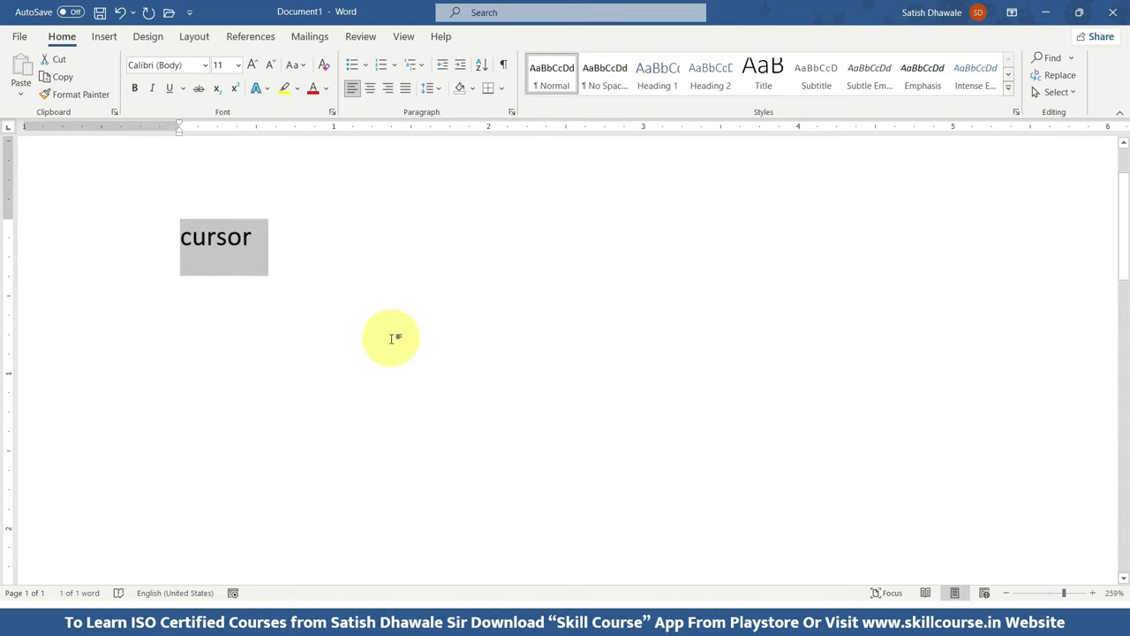
ctrl+scroll(393, 339, up, 4)
ctrl+scroll(392, 338, up, 10)
ctrl+scroll(393, 339, up, 5)
ctrl+scroll(394, 340, up, 5)
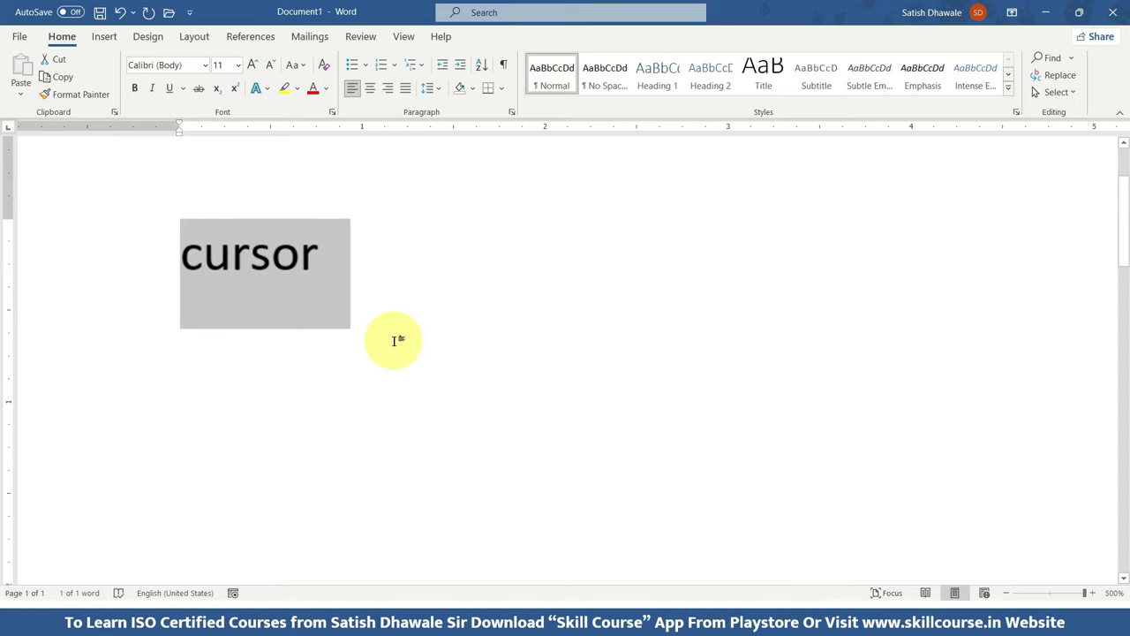
ctrl+scroll(394, 341, down, 10)
ctrl+scroll(392, 344, down, 10)
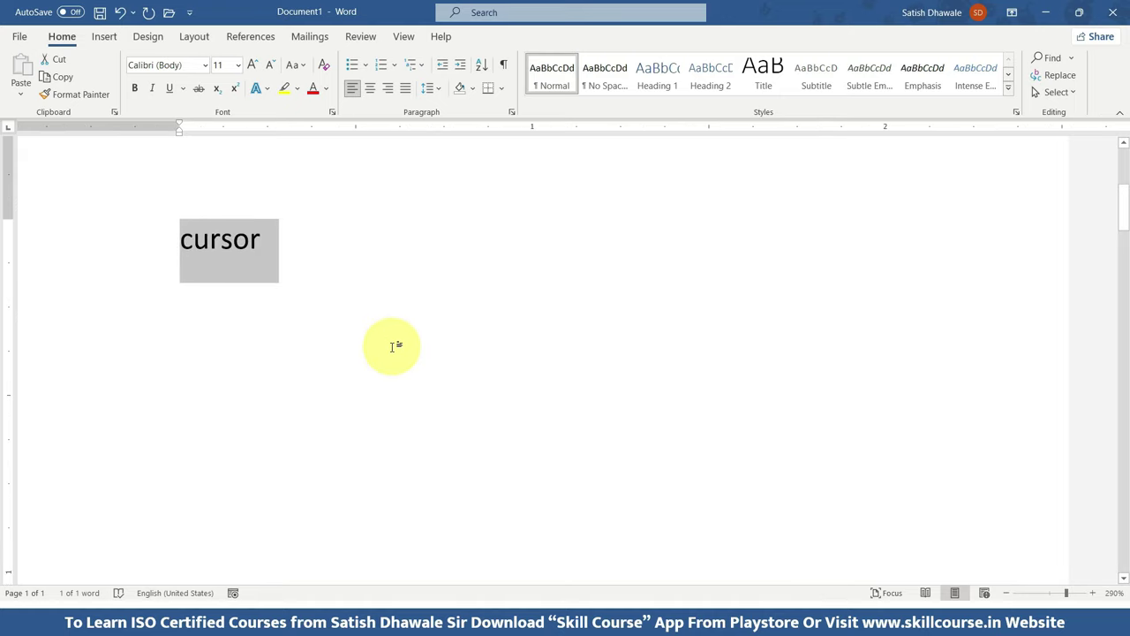
ctrl+scroll(388, 347, down, 12)
ctrl+scroll(388, 347, down, 3)
ctrl+scroll(388, 347, down, 3)
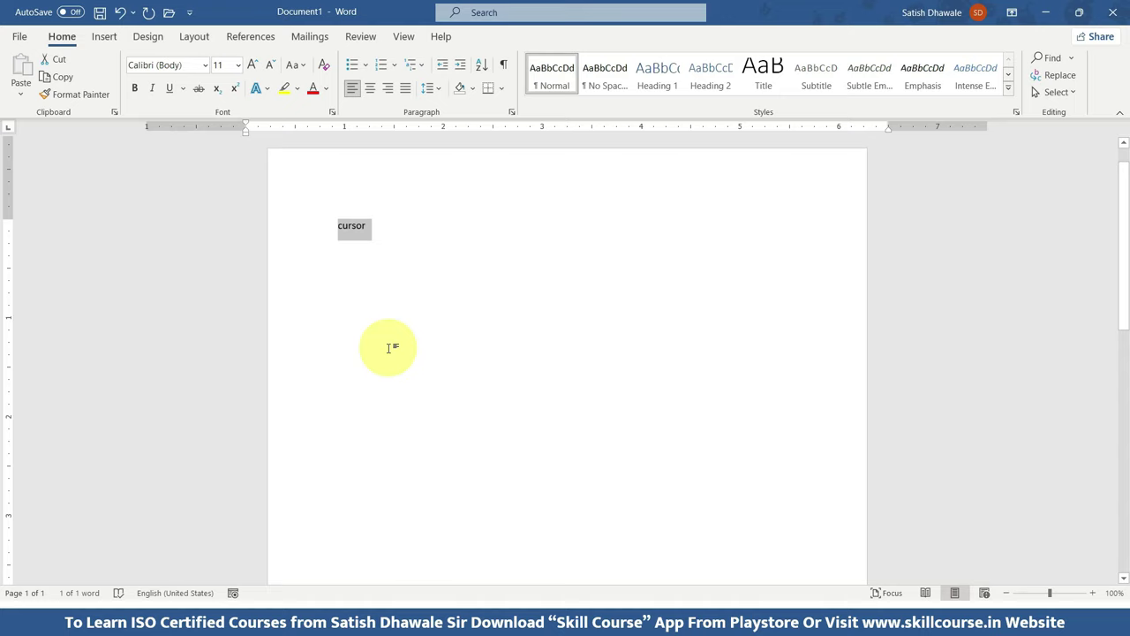
ctrl+scroll(389, 347, up, 2)
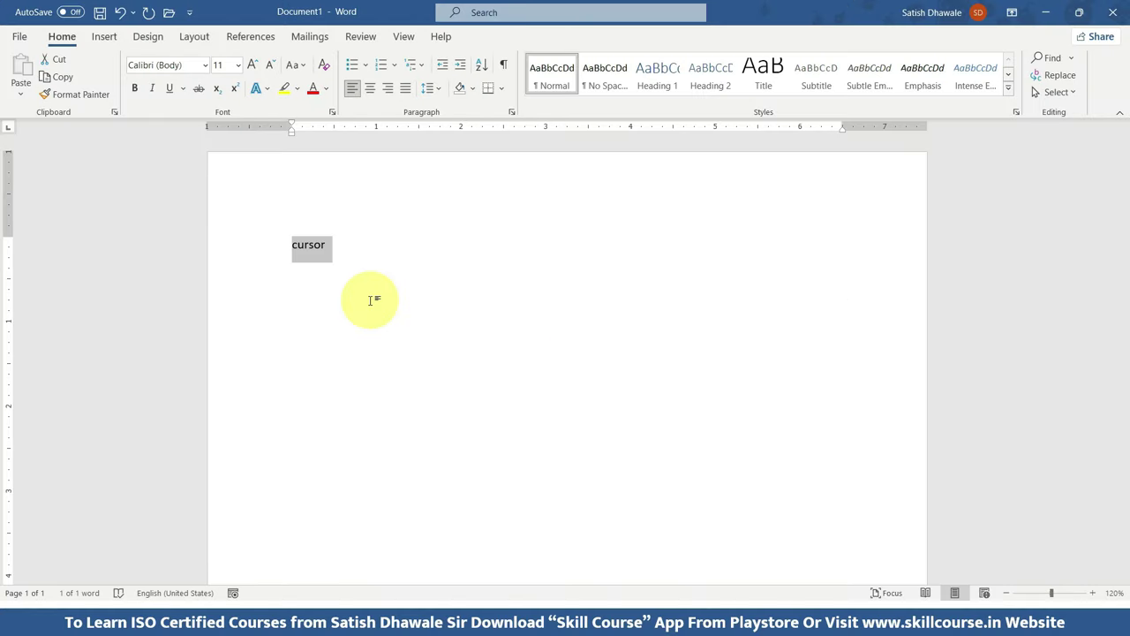
- Delete the selected word 'cursor', leaving Document1 at 0 words
key(Delete)
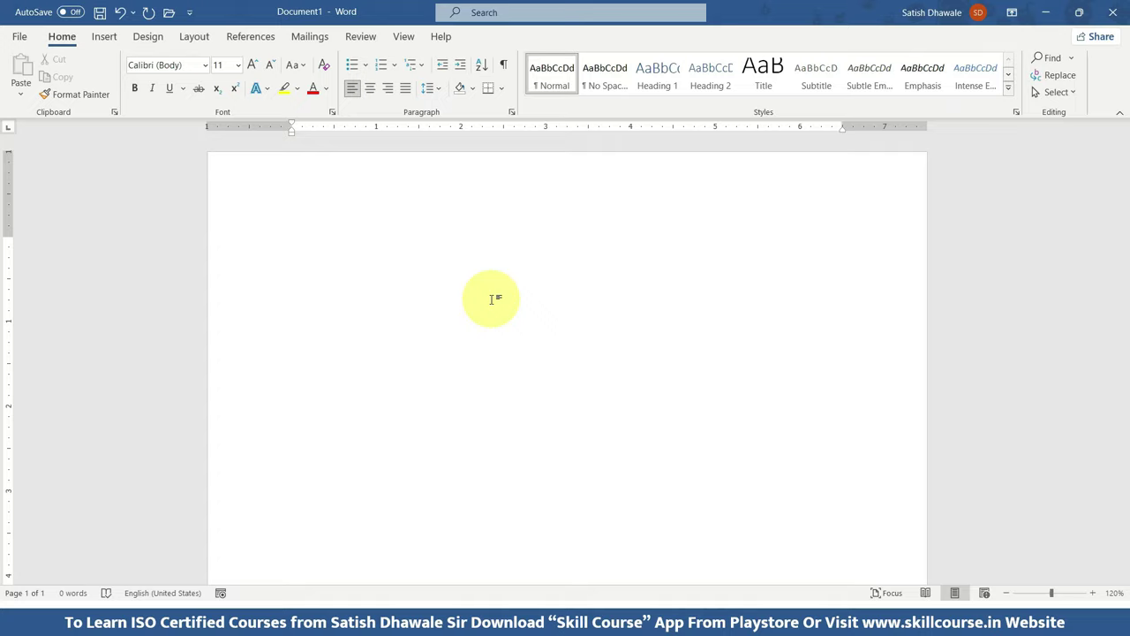
- Enter =rand() to generate five paragraphs of sample text, 239 words
text(=)
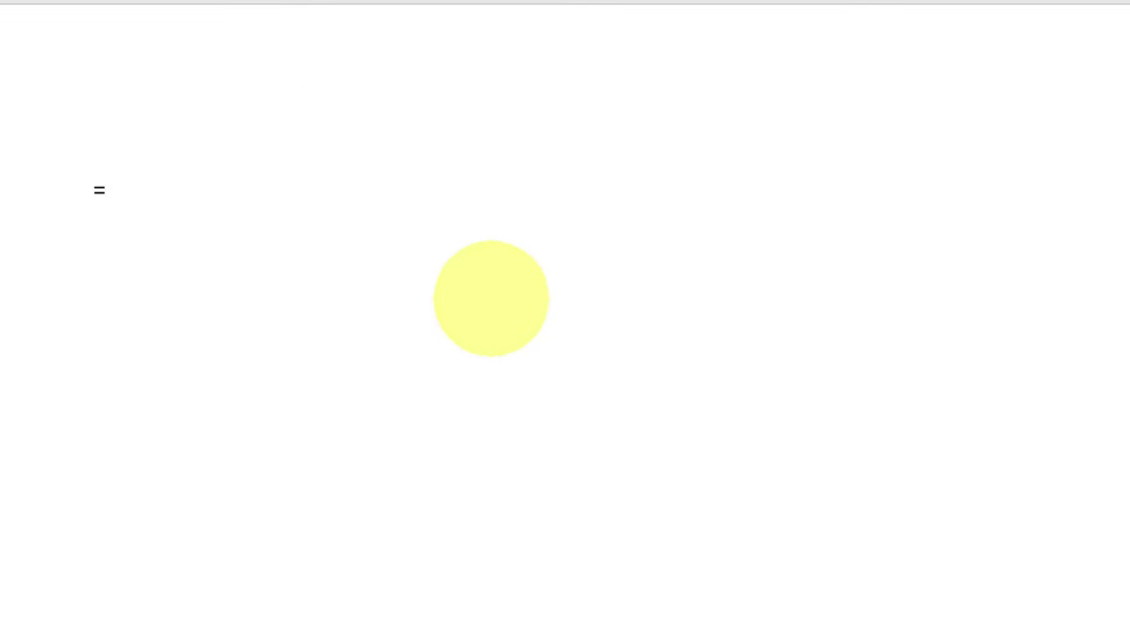
text(ran)
text(d()
text())
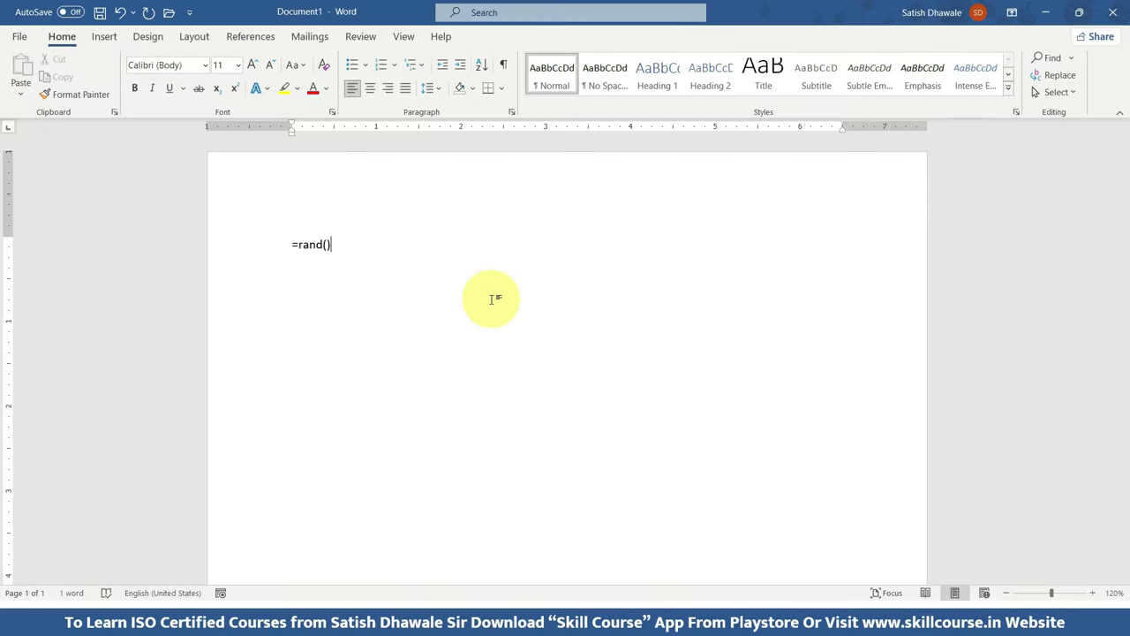
key(Return)
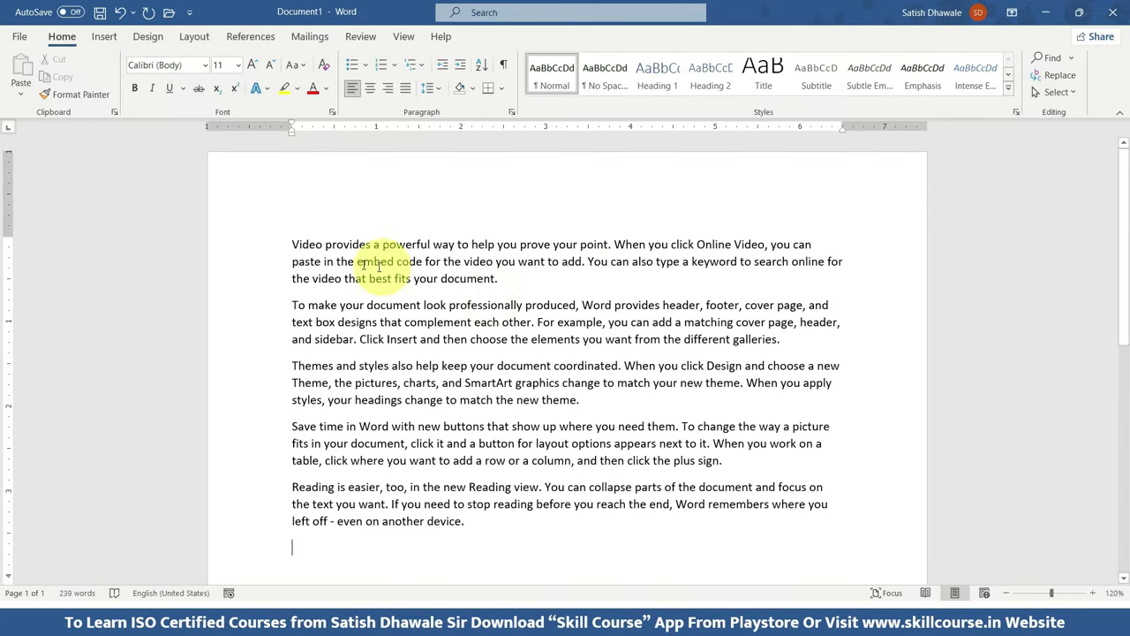
- Select and delete the sample paragraphs, then undo to restore them
drag(287, 244, 500, 533)
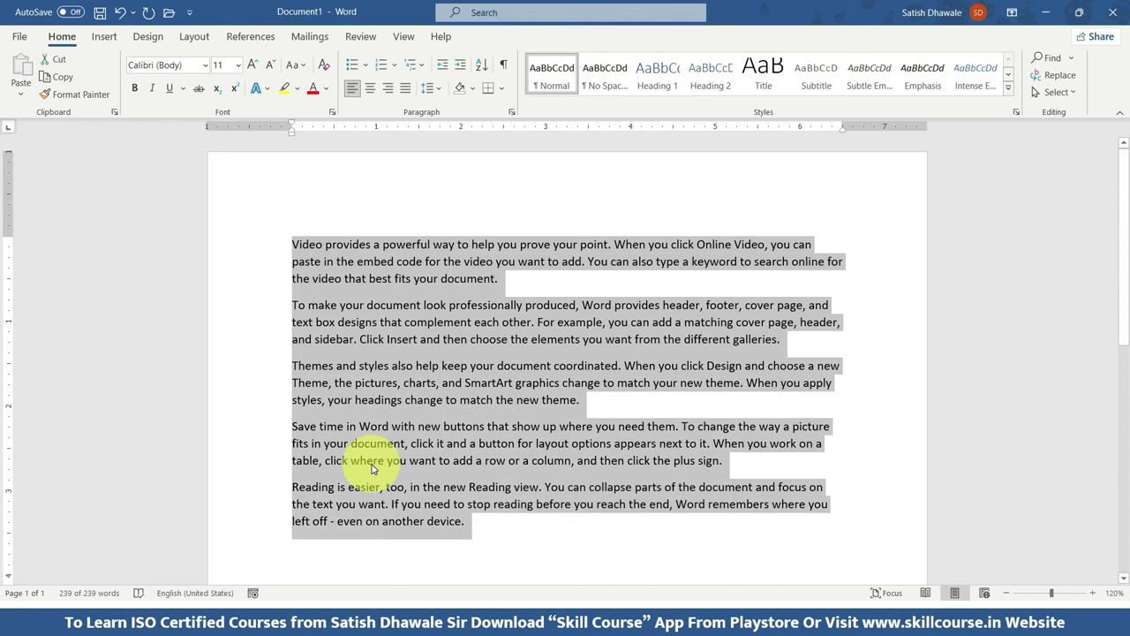
drag(524, 548, 285, 243)
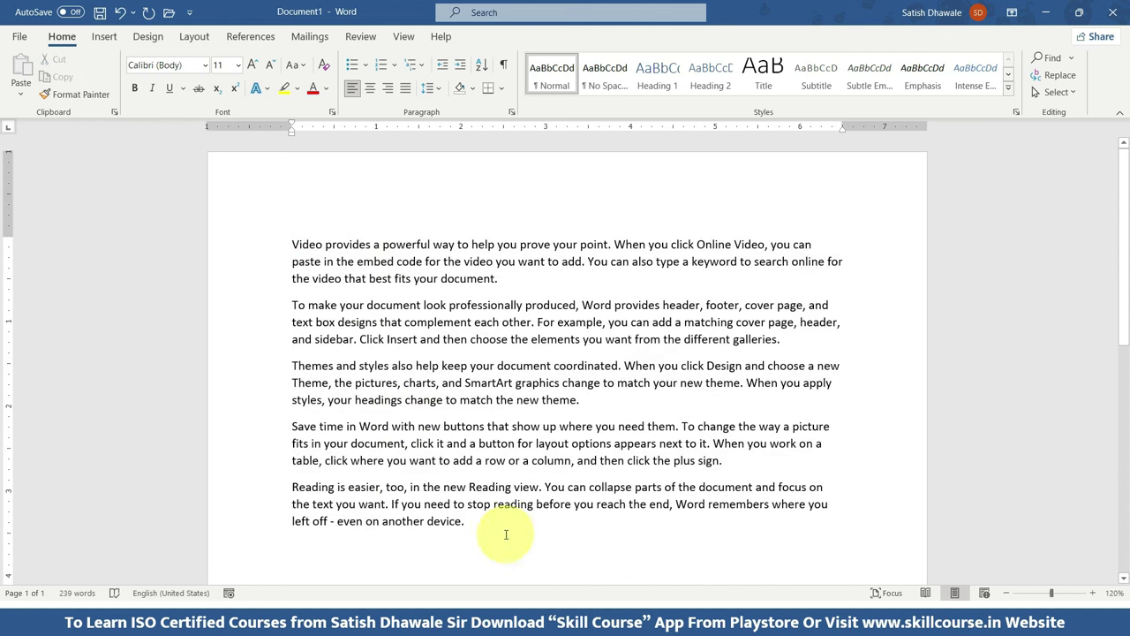
key(Delete)
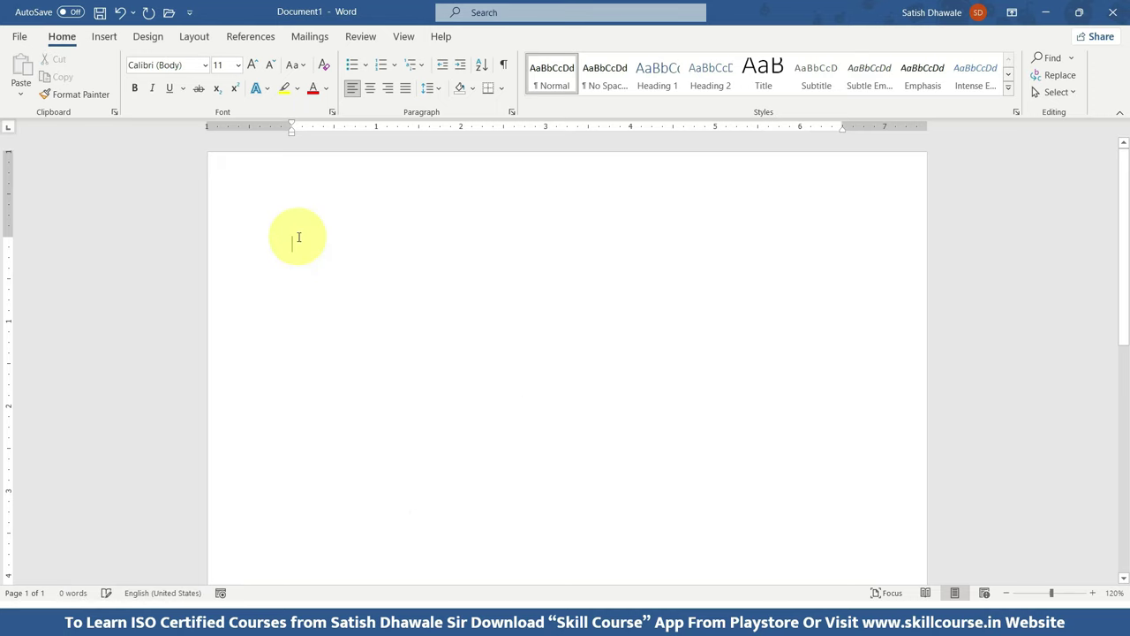
text(=)
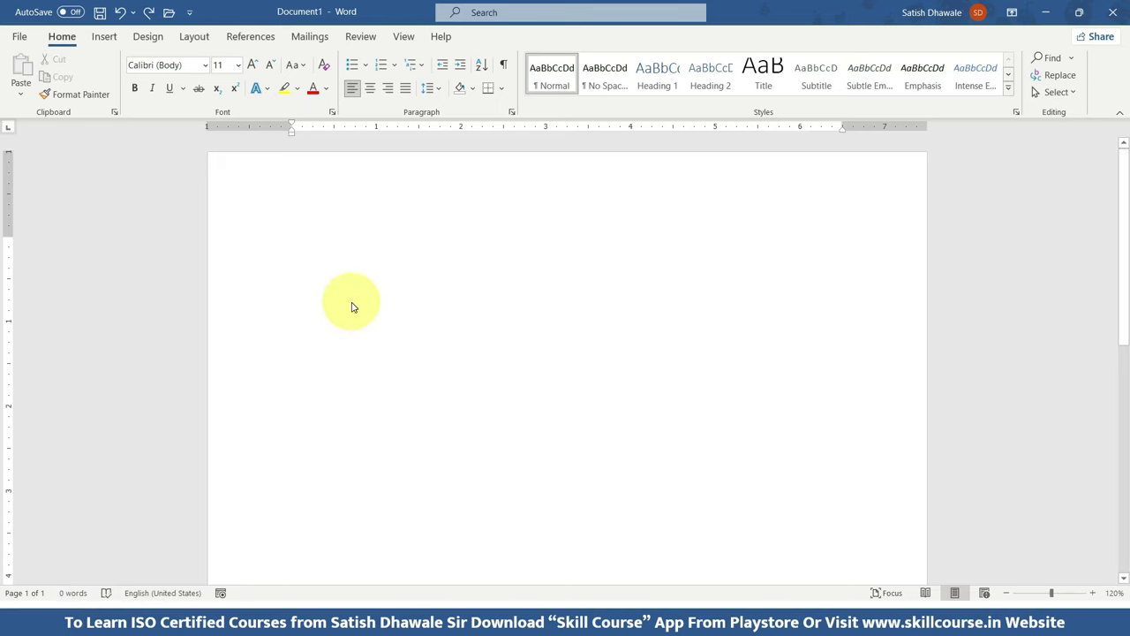
key(ctrl+z)
- Select the whole document with Ctrl+A and delete it, leaving a blank page at 0 words
click(465, 481)
mouse_move(483, 537)
mouse_down()
mouse_move(310, 346)
mouse_move(288, 215)
mouse_up()
click(508, 500)
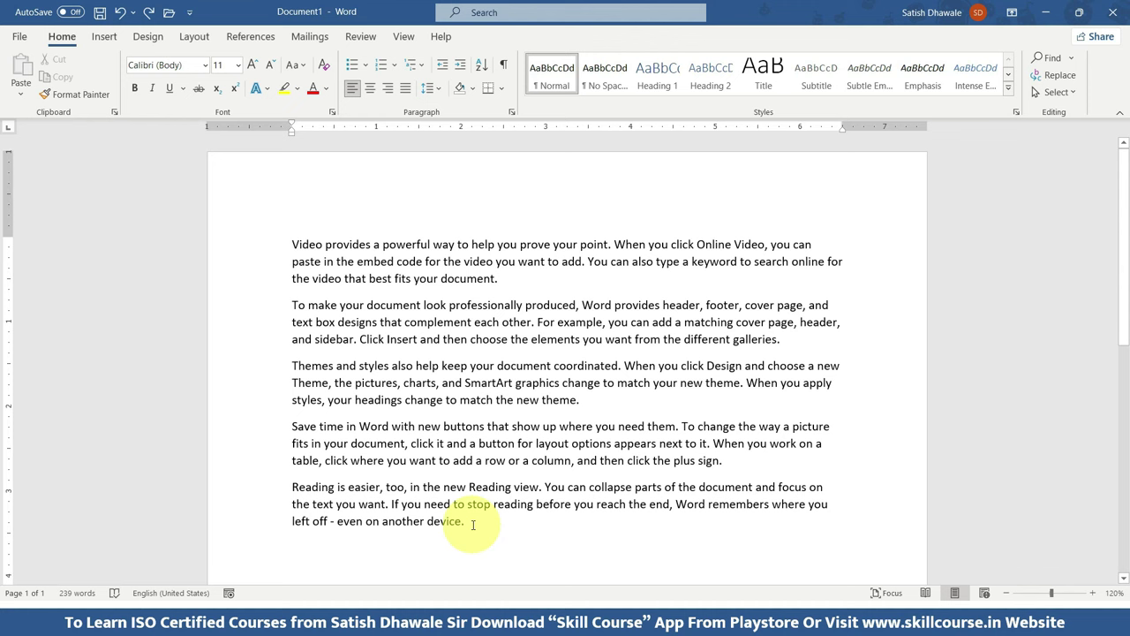
drag(473, 525, 287, 244)
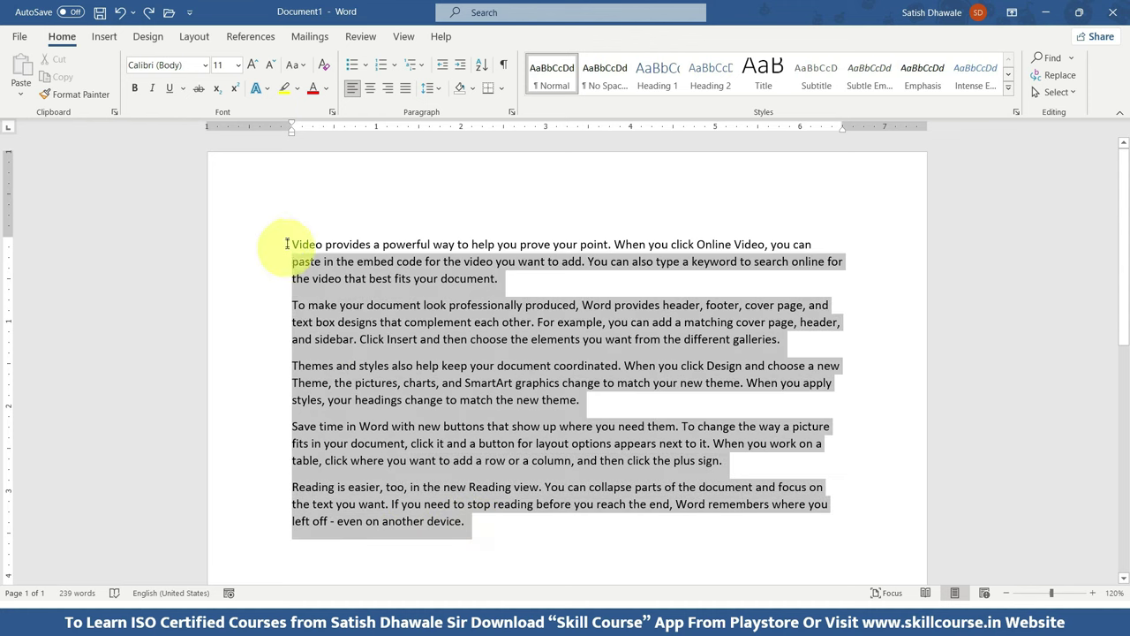
click(290, 242)
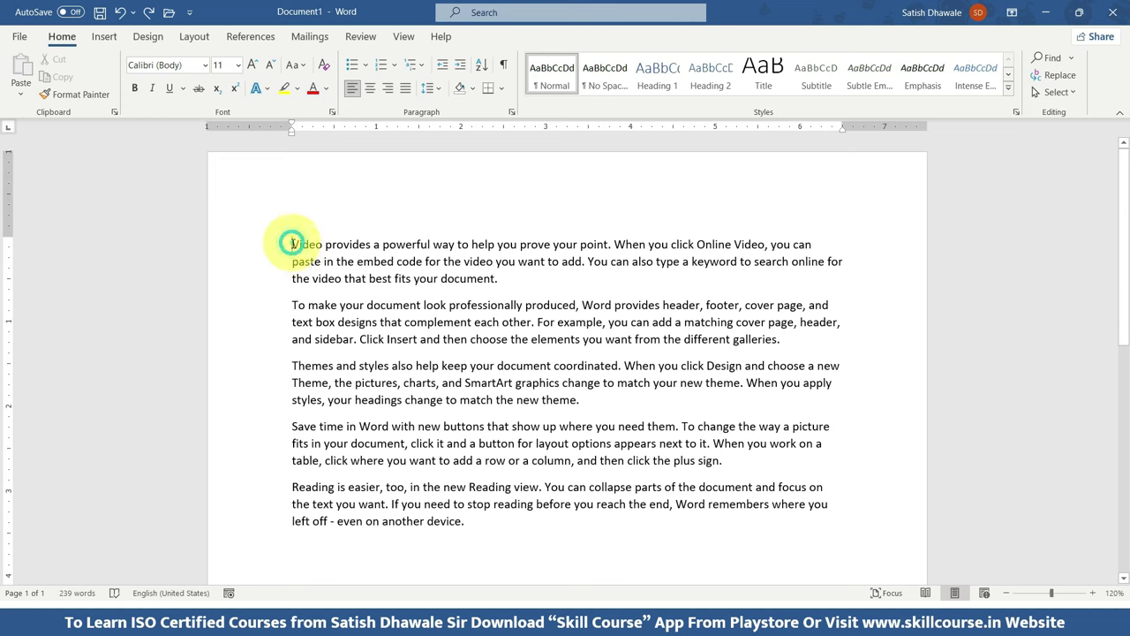
drag(292, 244, 466, 526)
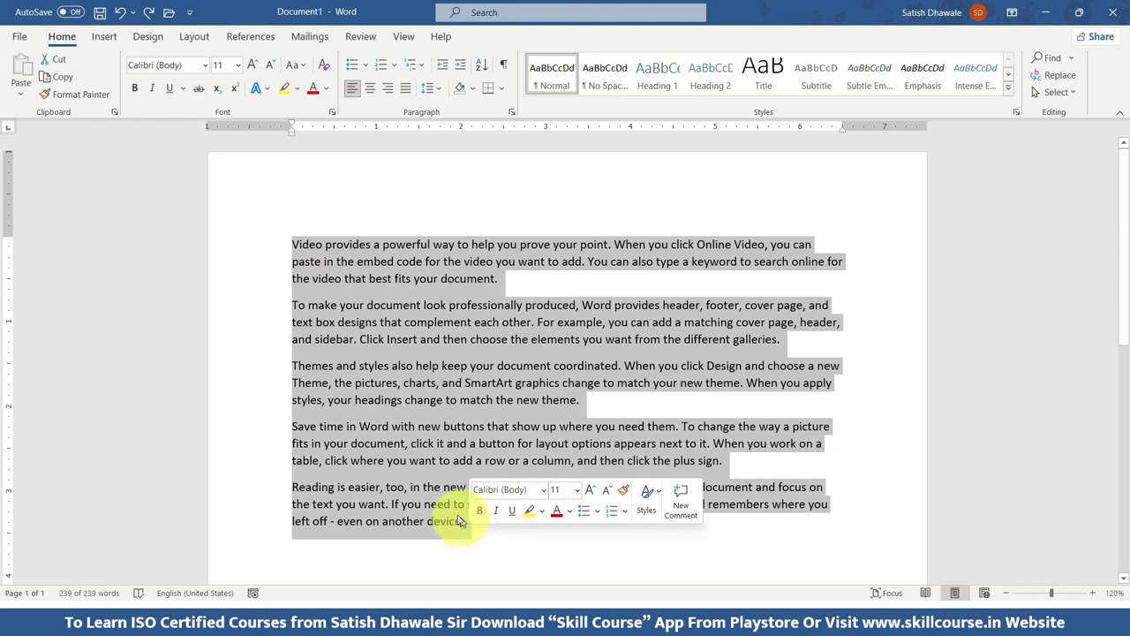
click(412, 463)
key(ctrl+a)
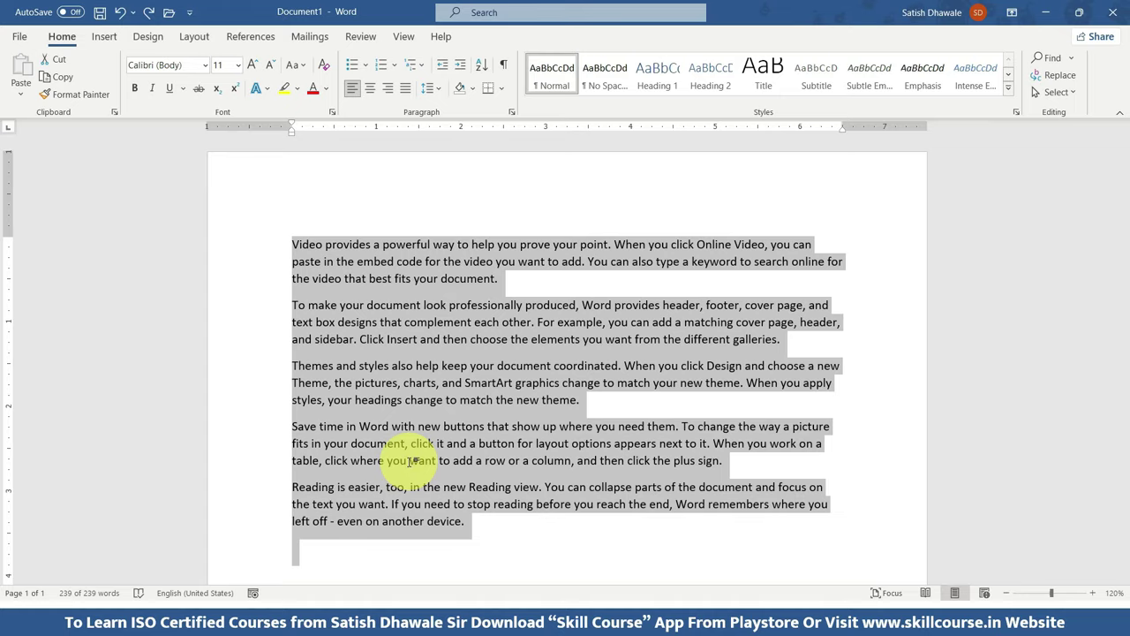
key(Delete)
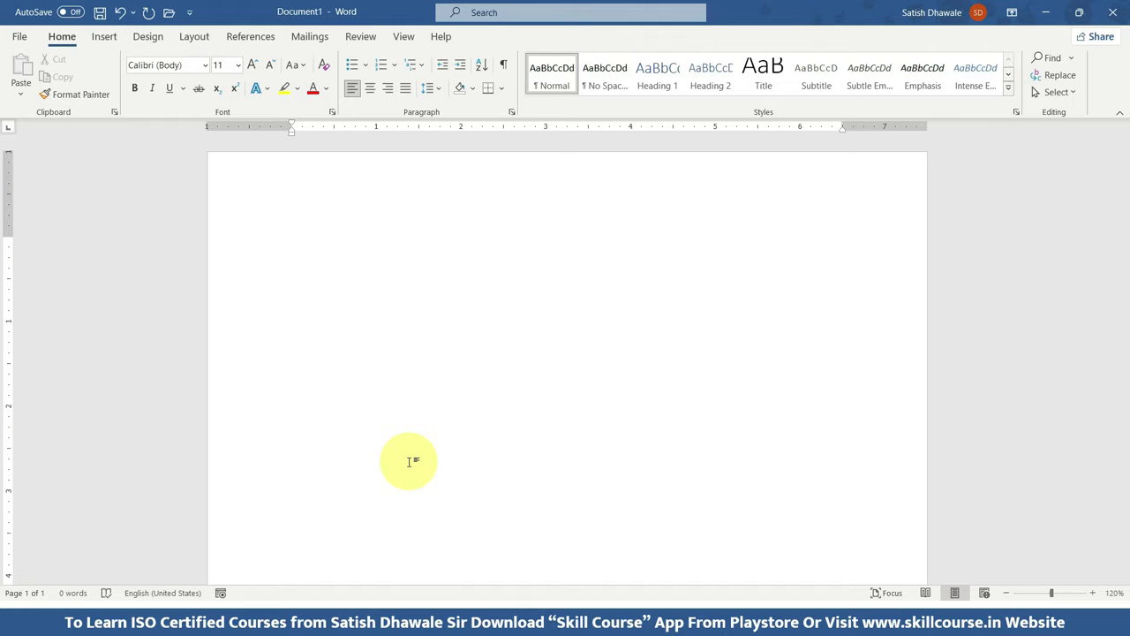
- Type =rand(50,50) on the first line, correcting the mistyped paragraph count
text(=ra)
text(nd()
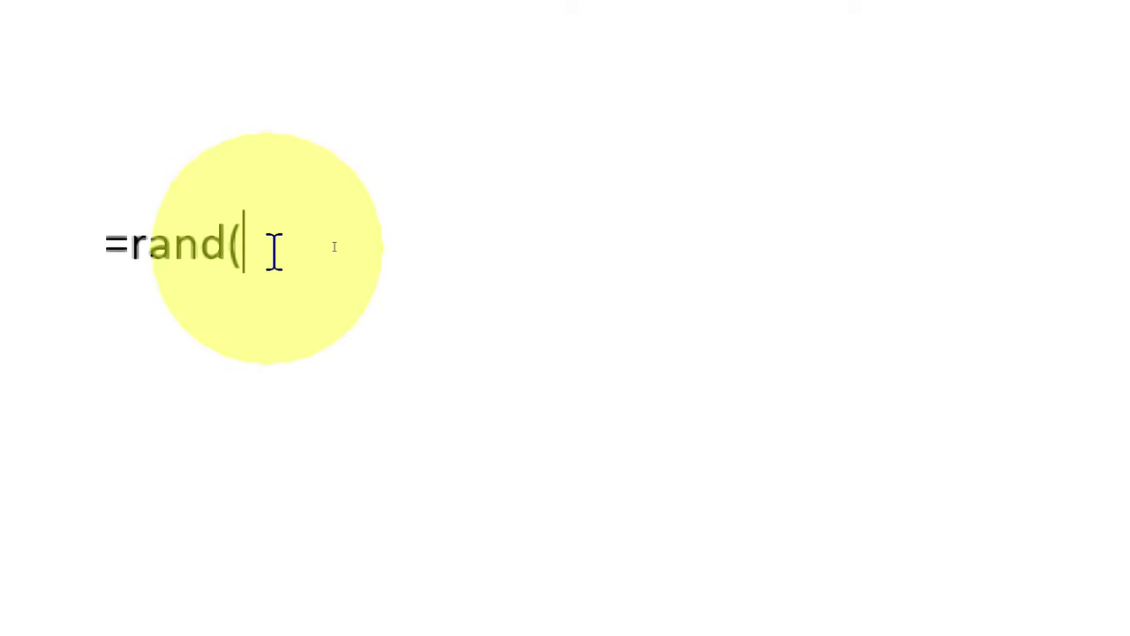
text(250)
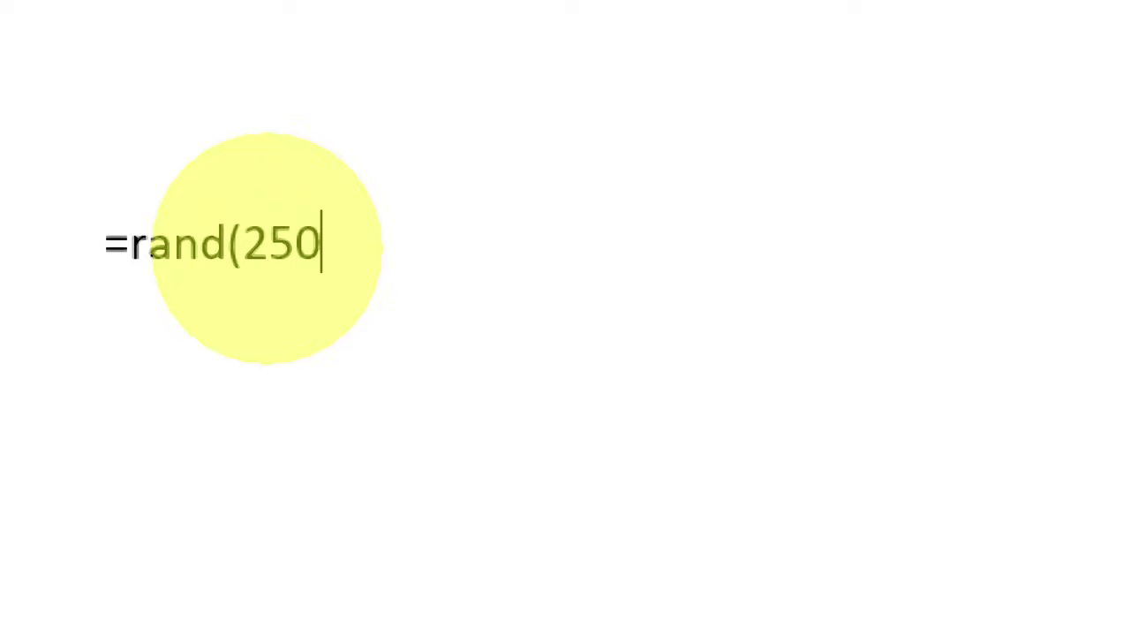
key(BackSpace)
key(BackSpace)
key(BackSpace)
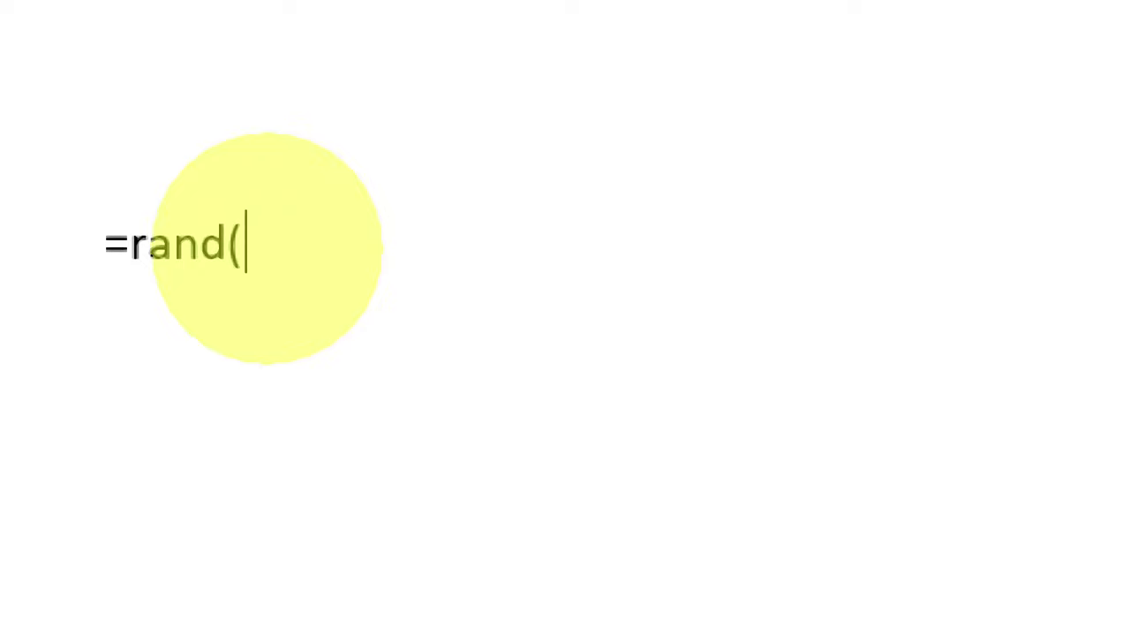
text(50,)
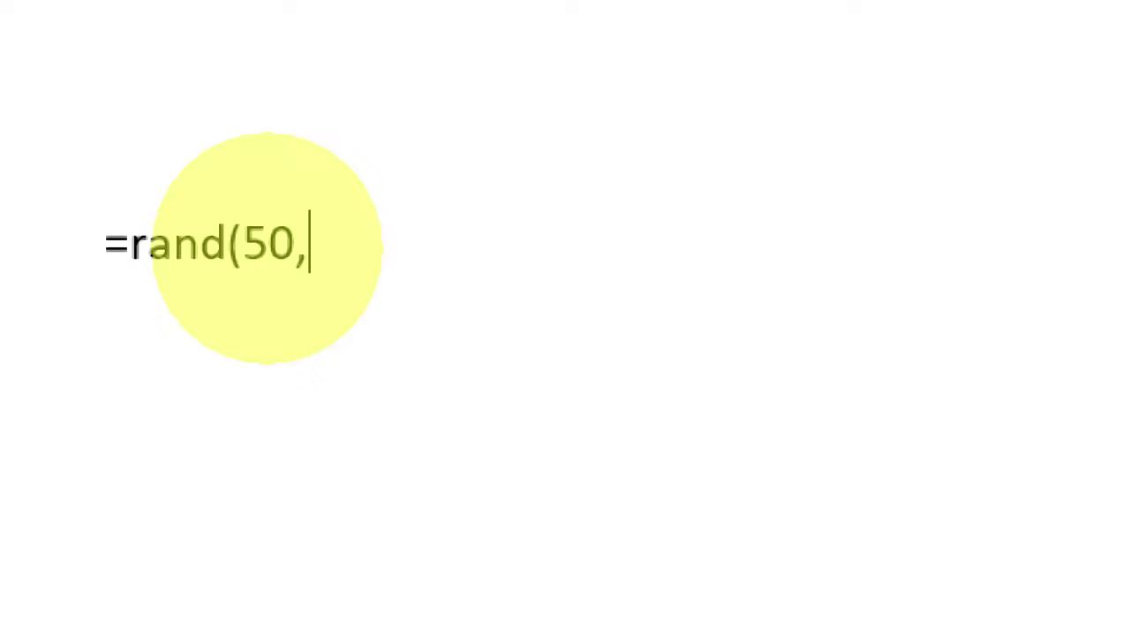
text(50)90)
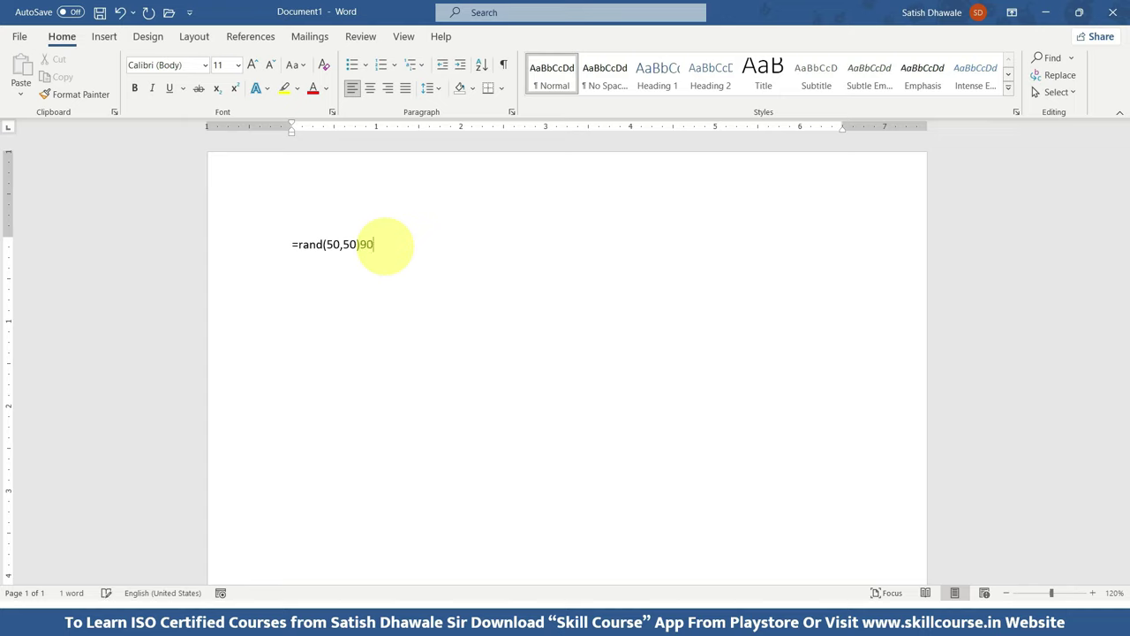
key(BackSpace)
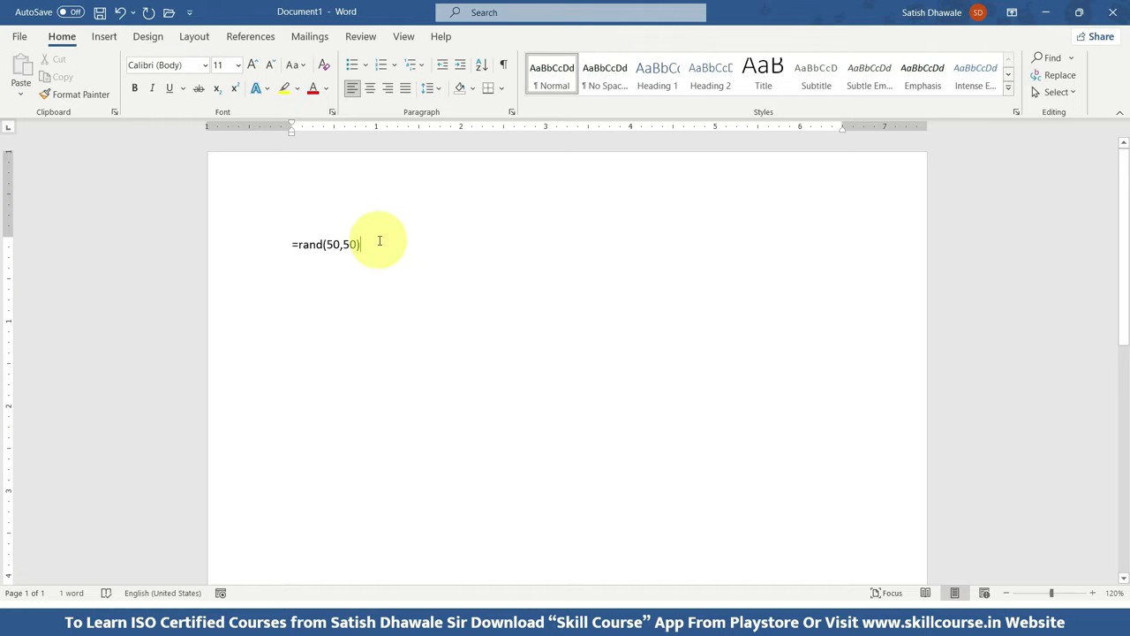
- Expand =rand(50,50) into 51 pages of sample text, return to the start, and show Layout options
key(Return)
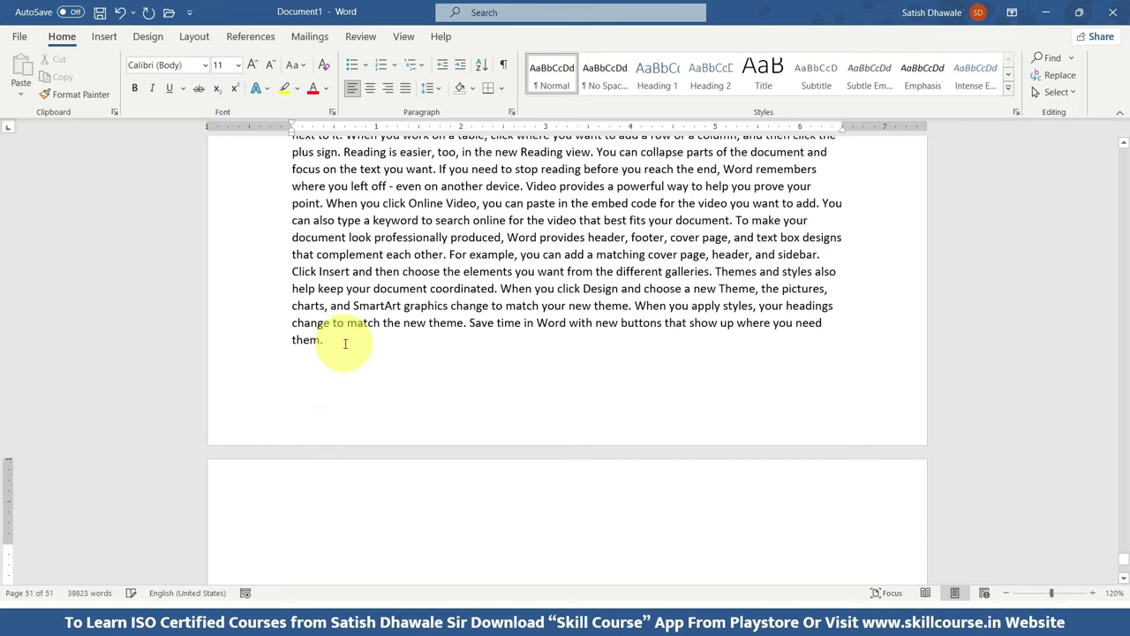
click(344, 341)
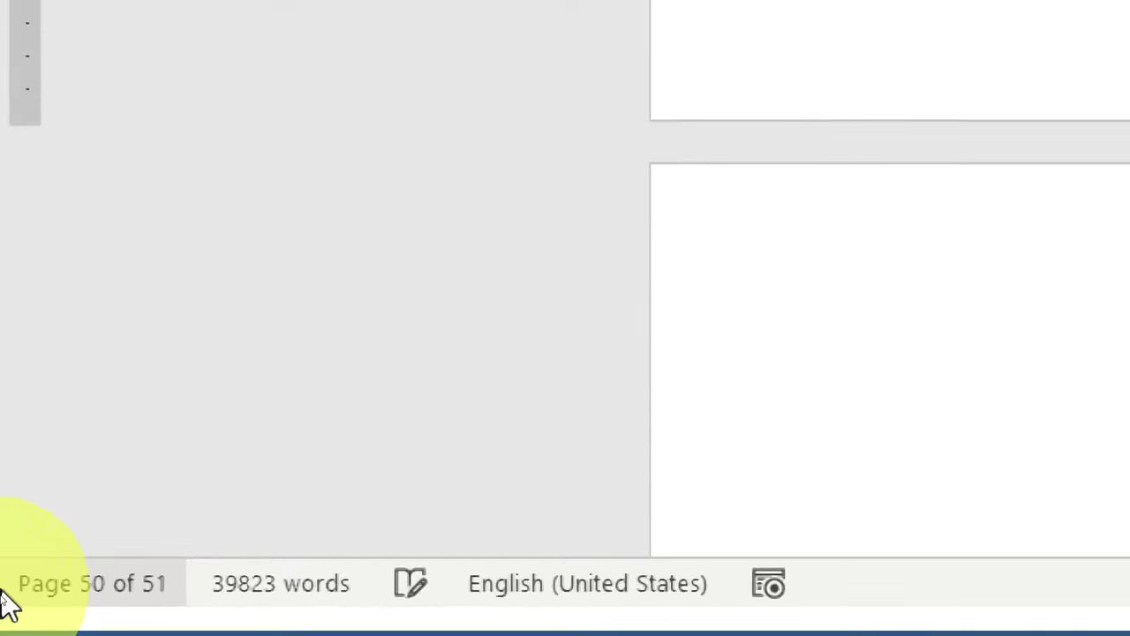
mouse_move(1124, 547)
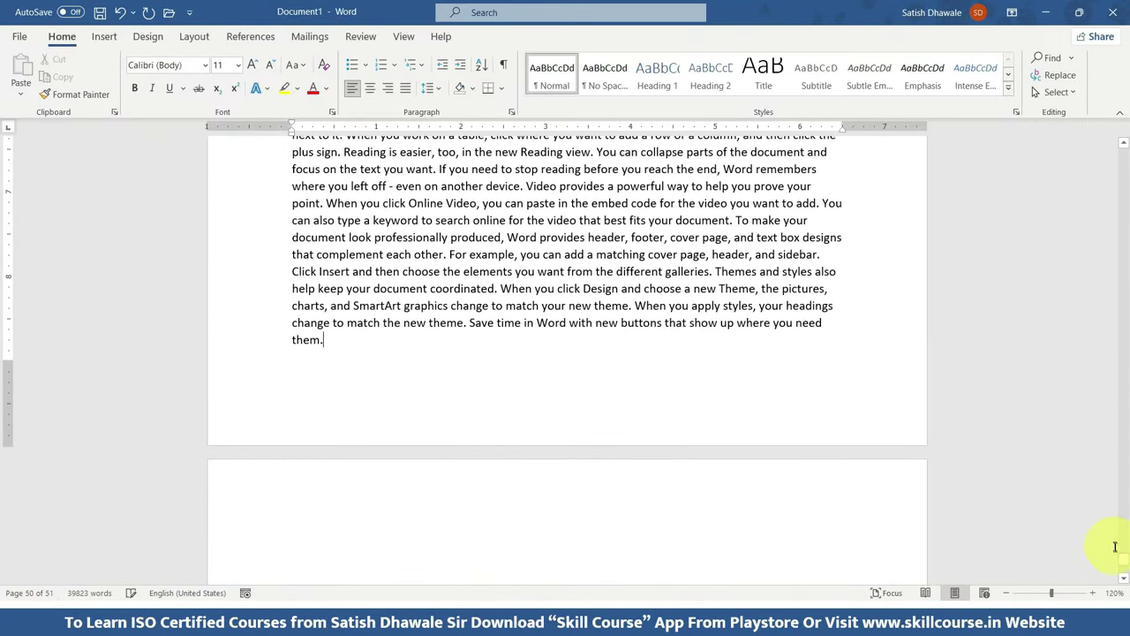
drag(1127, 562, 1127, 497)
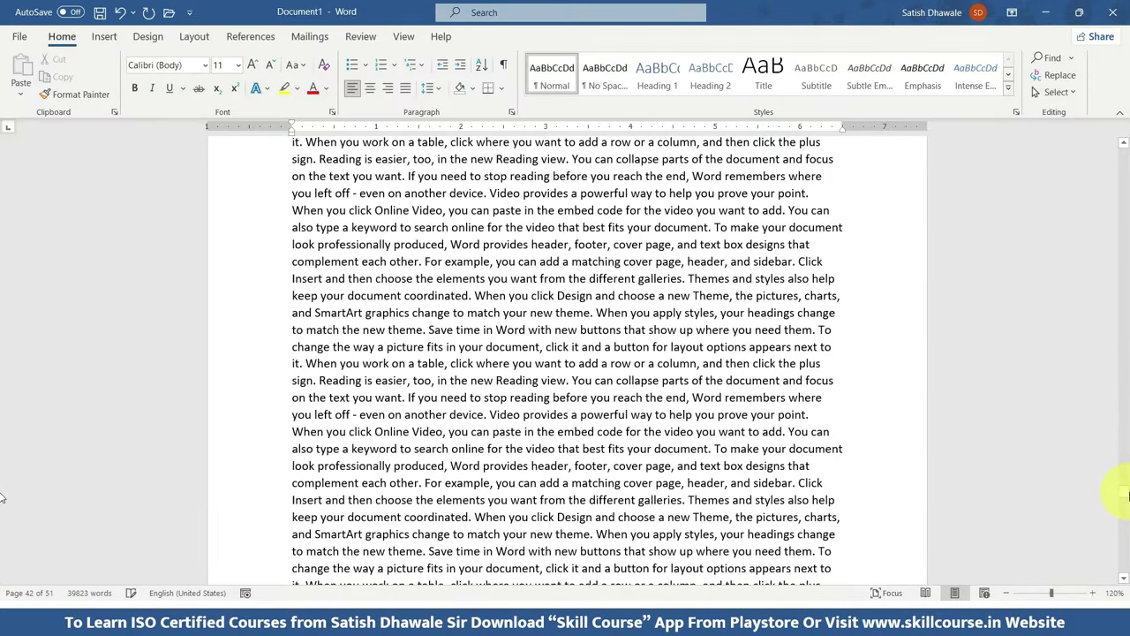
drag(1127, 497, 1125, 144)
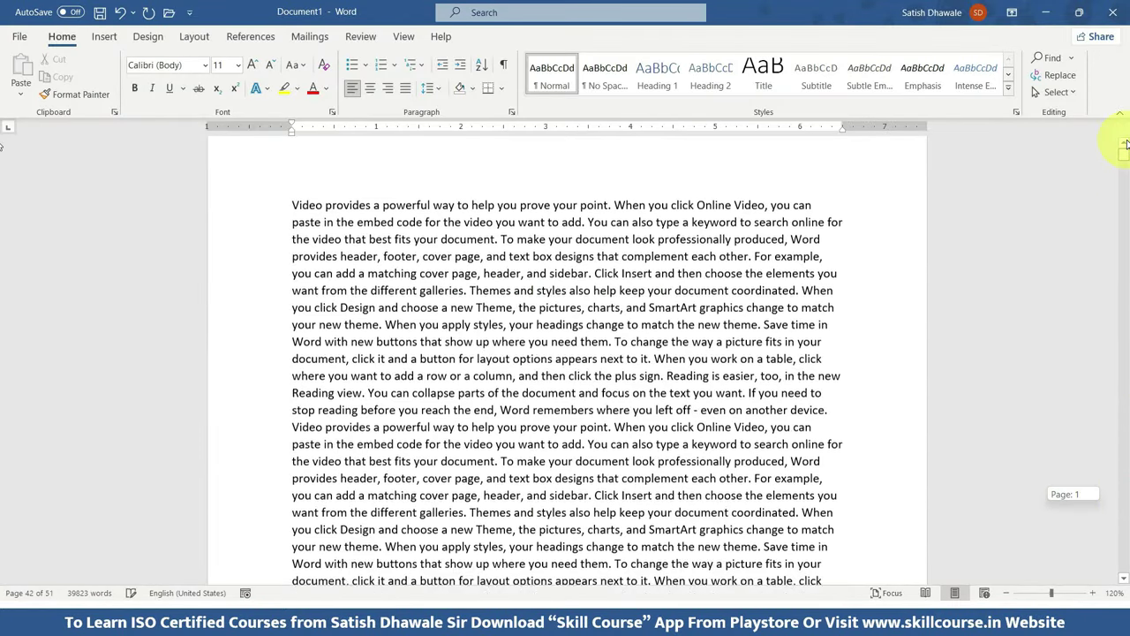
click(294, 242)
click(296, 243)
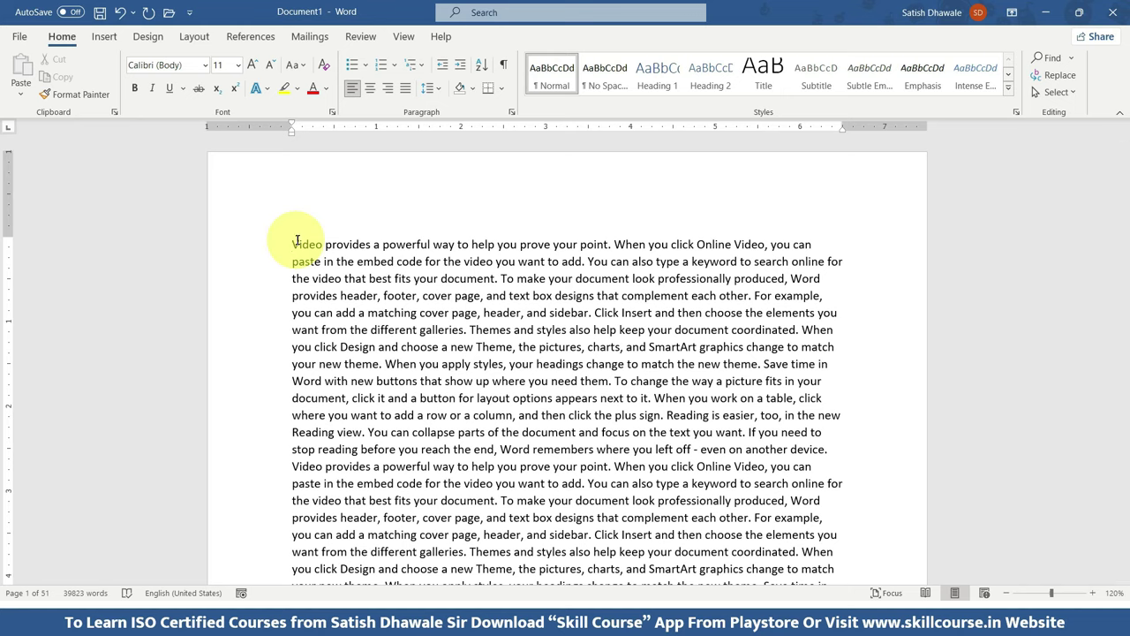
click(195, 37)
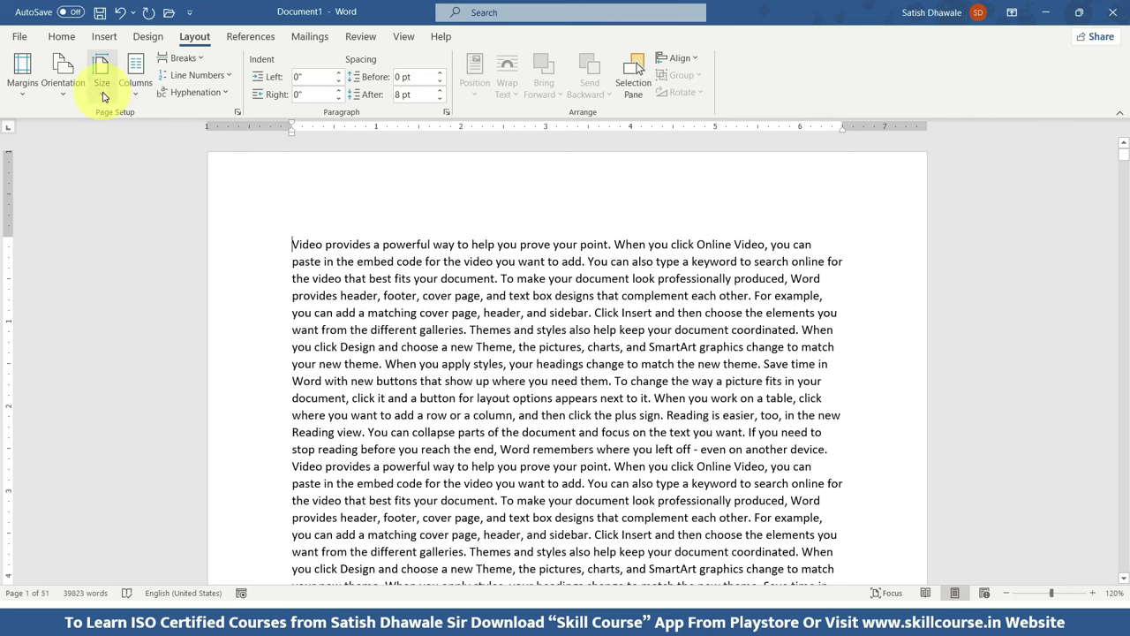
- Set the paper size to A4
click(103, 90)
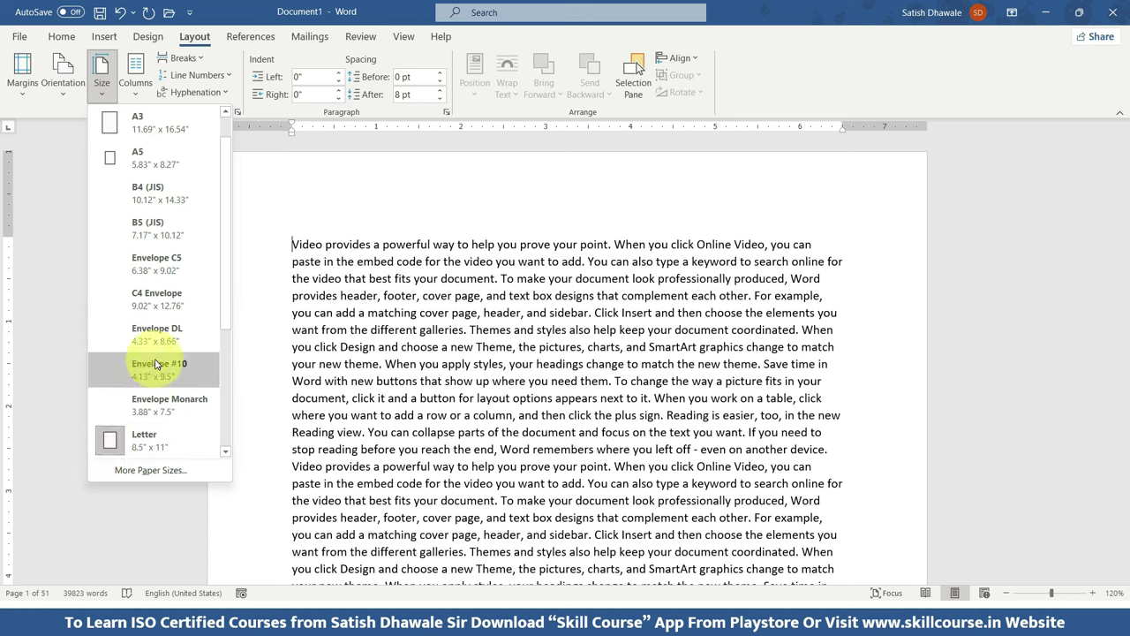
scroll(158, 159, up, 1)
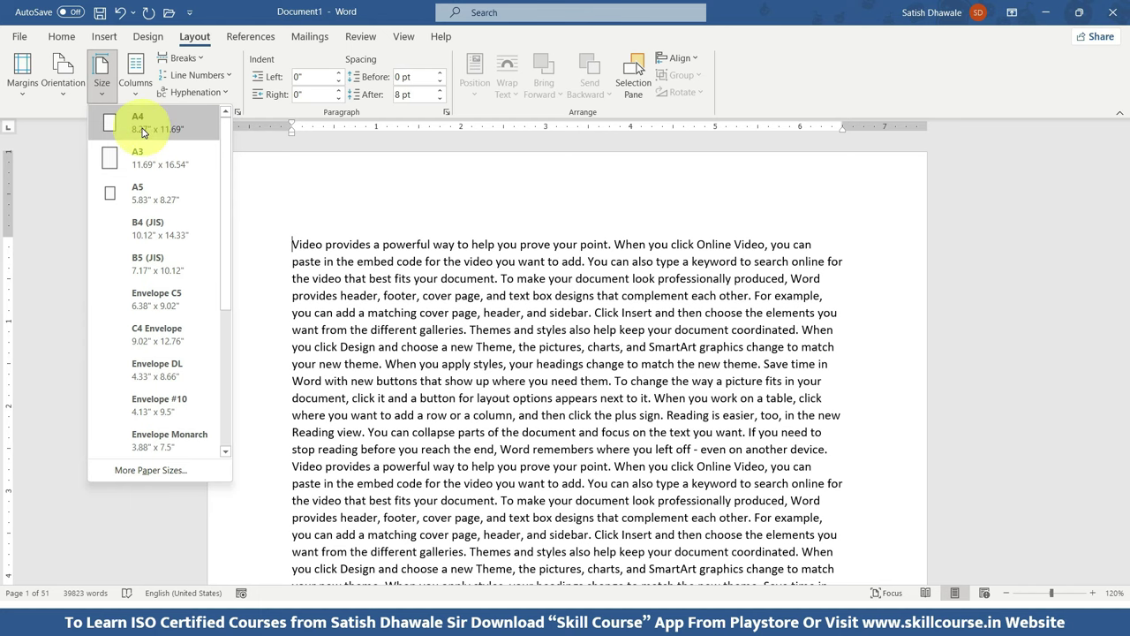
click(142, 131)
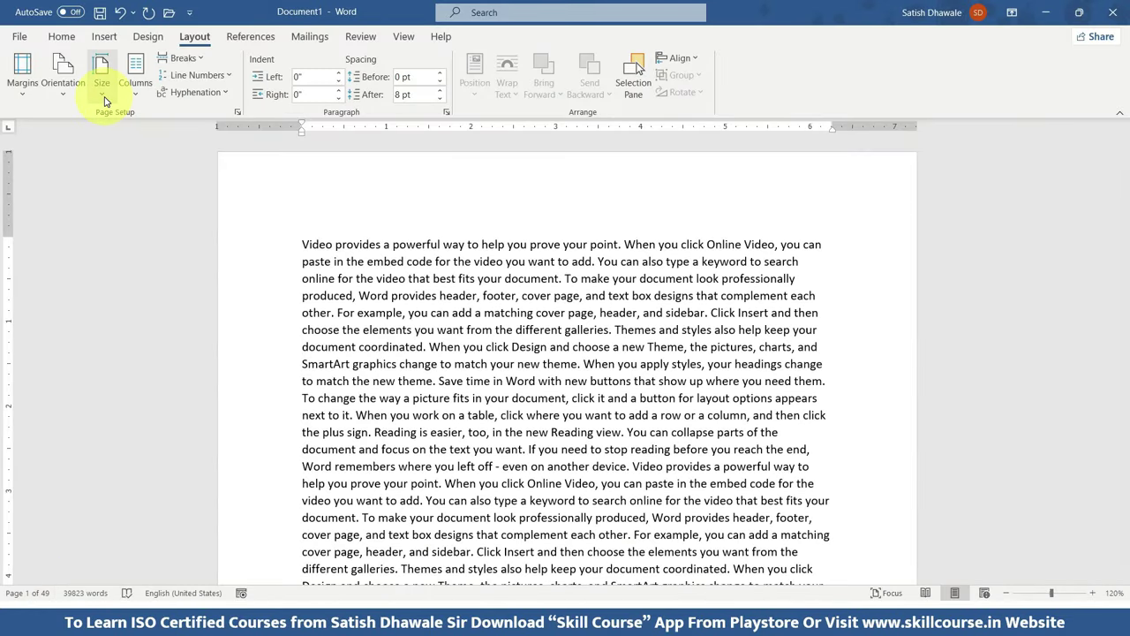
- Reopen the paper size list to view Letter, then close it unchanged
click(101, 84)
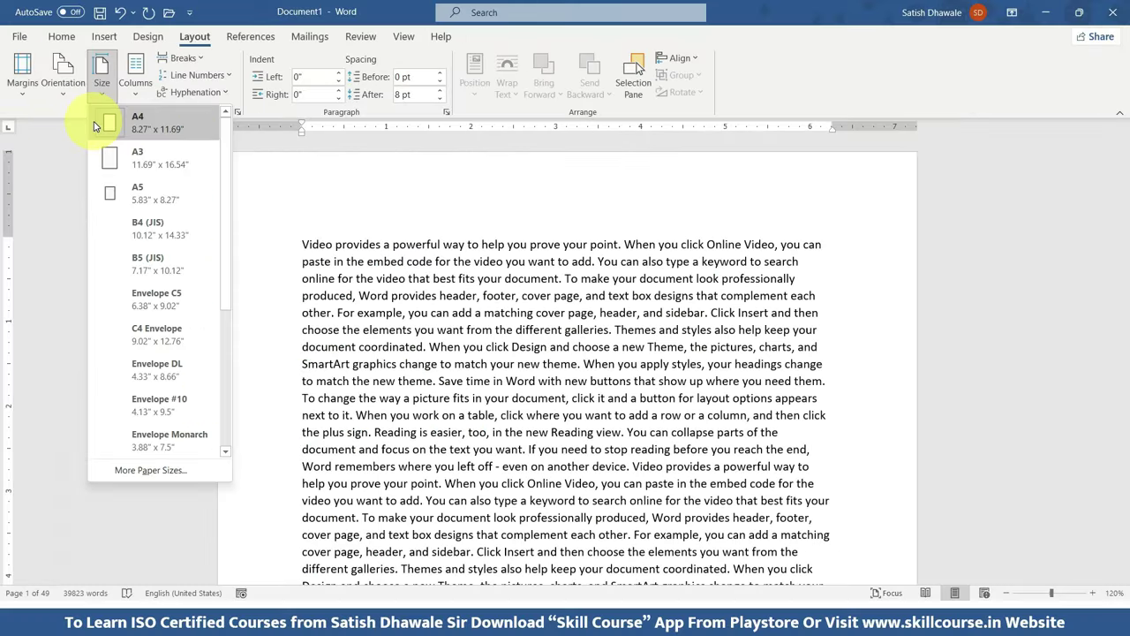
scroll(113, 327, down, 1)
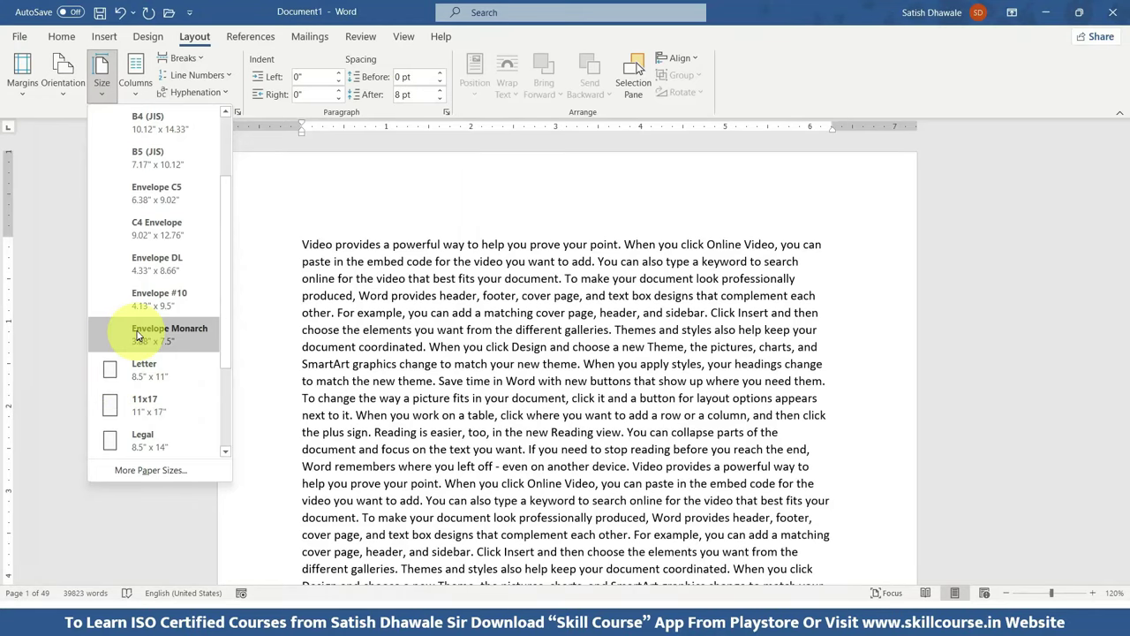
key(Escape)
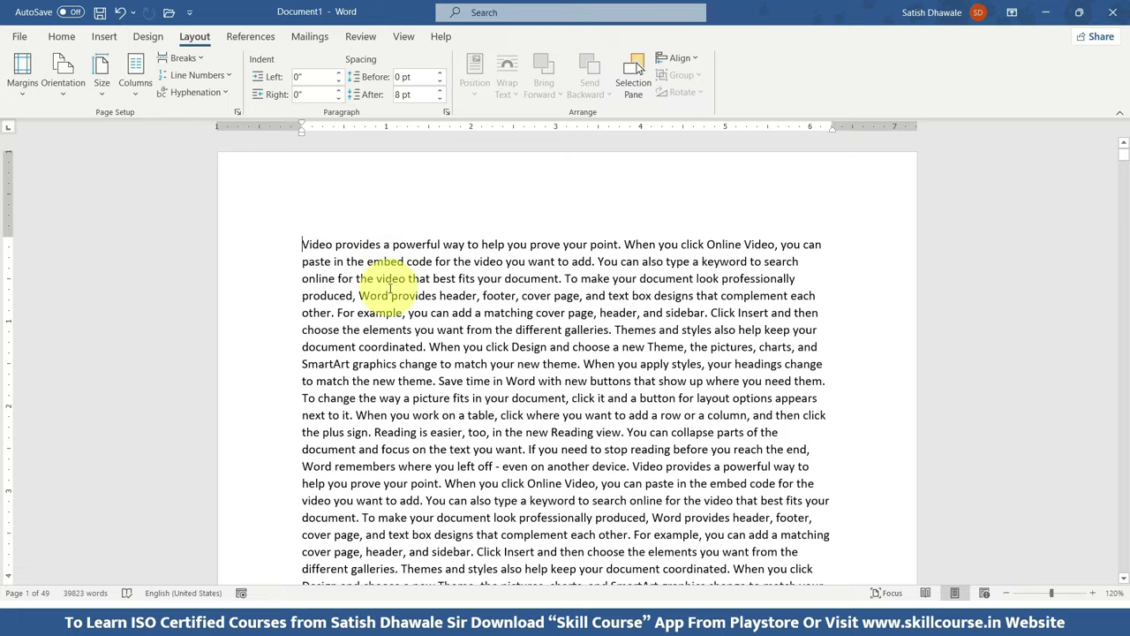
ctrl+scroll(389, 288, down, 1)
scroll(389, 294, down, 2)
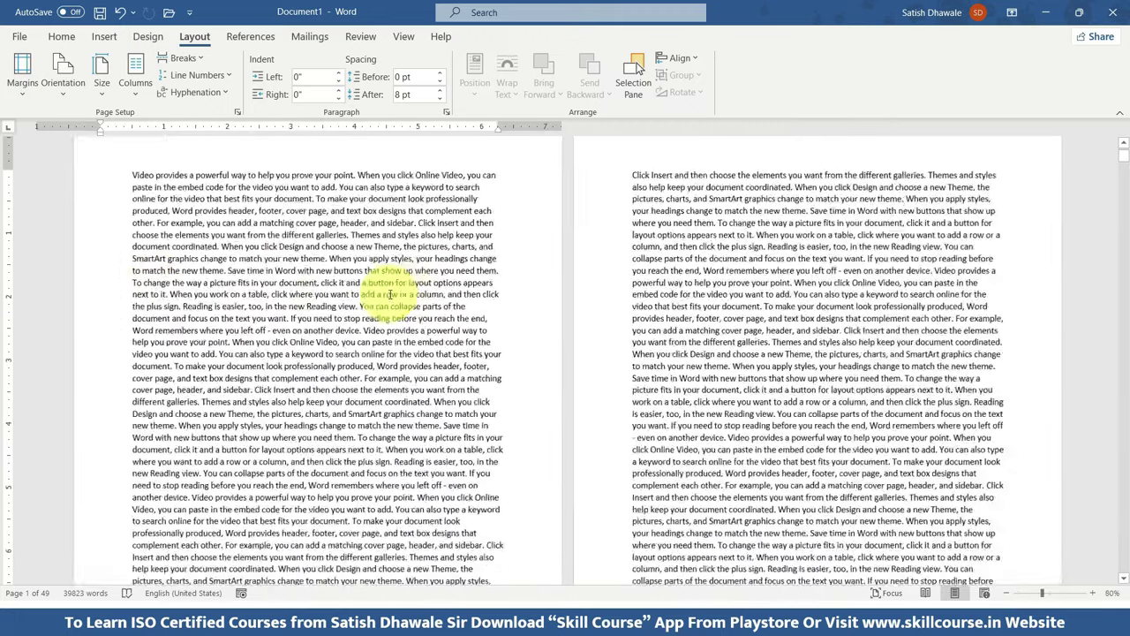
scroll(388, 294, down, 3)
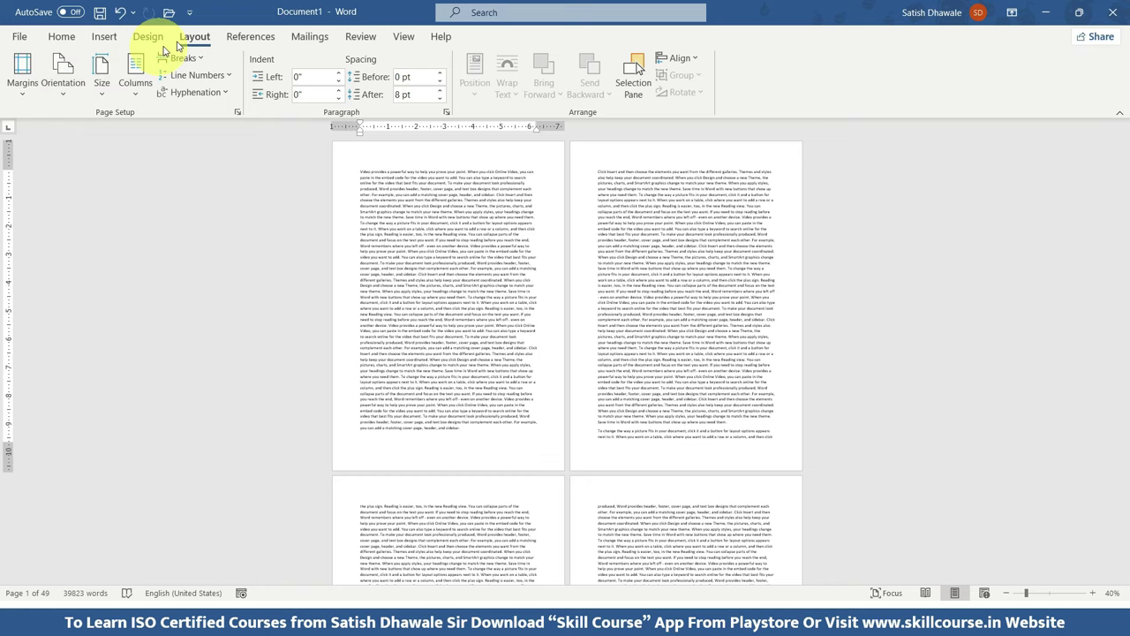
click(55, 94)
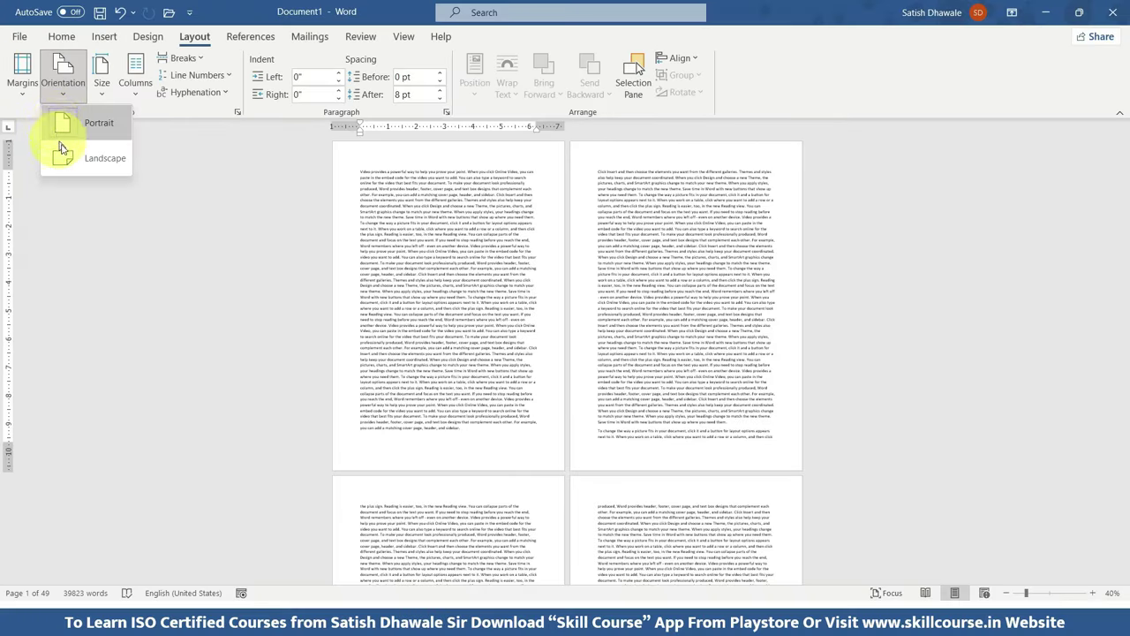
click(62, 150)
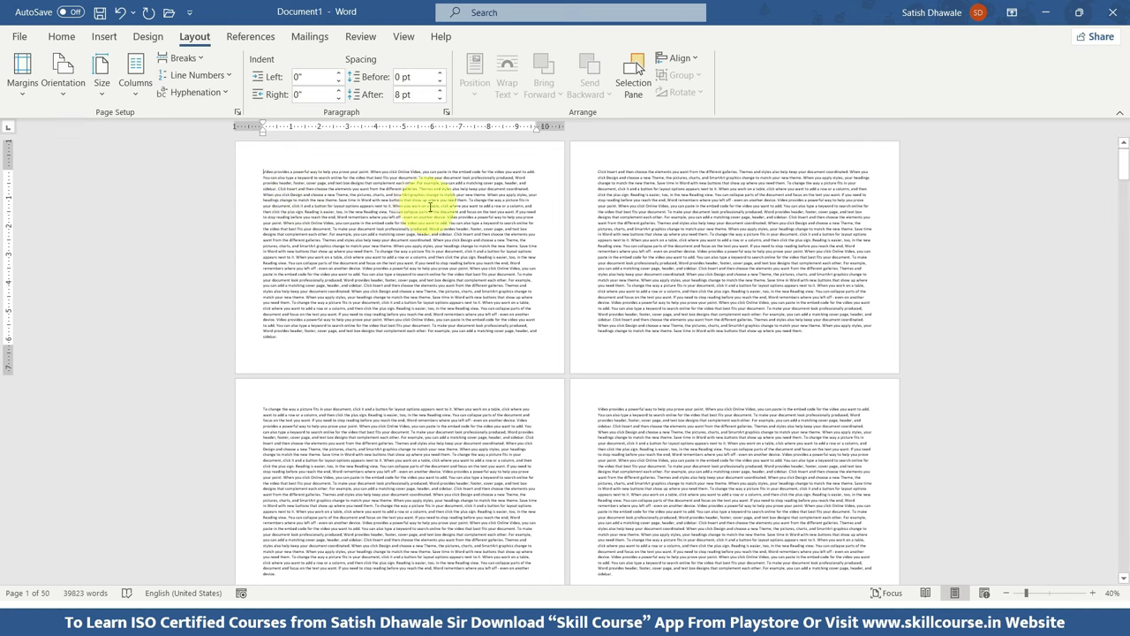
click(64, 79)
click(81, 124)
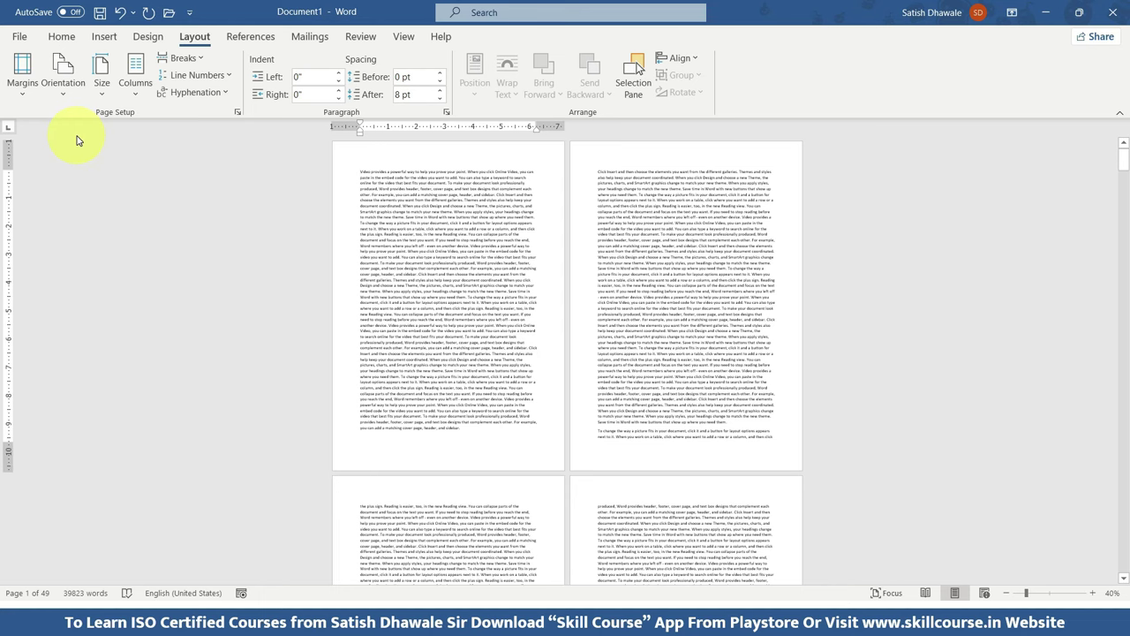
click(63, 80)
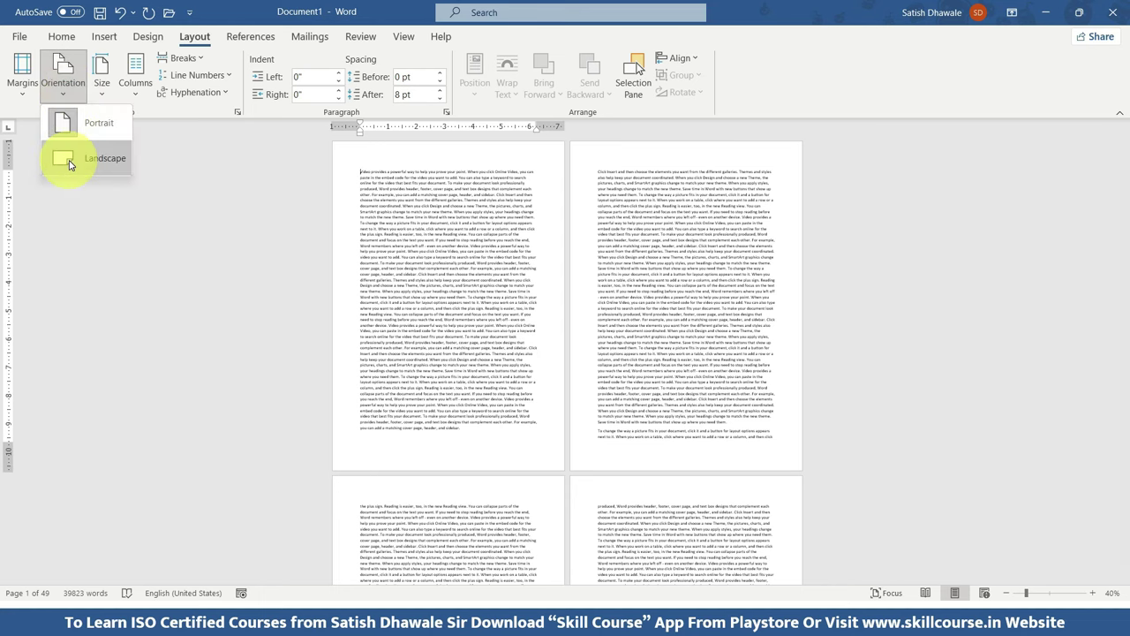
click(67, 159)
click(63, 81)
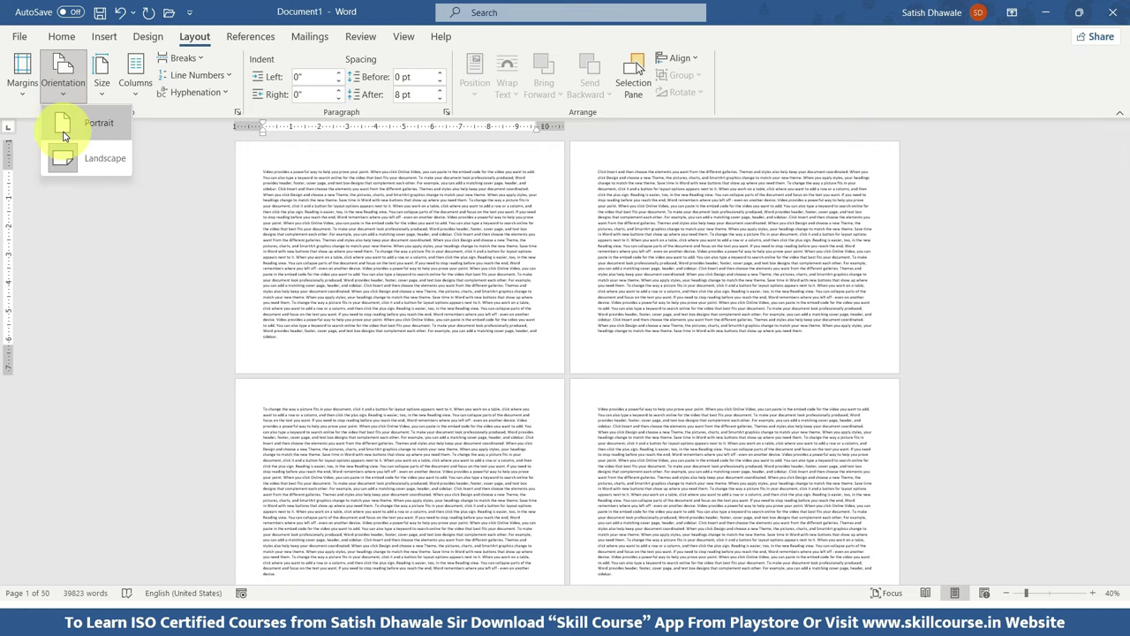
click(64, 132)
click(61, 75)
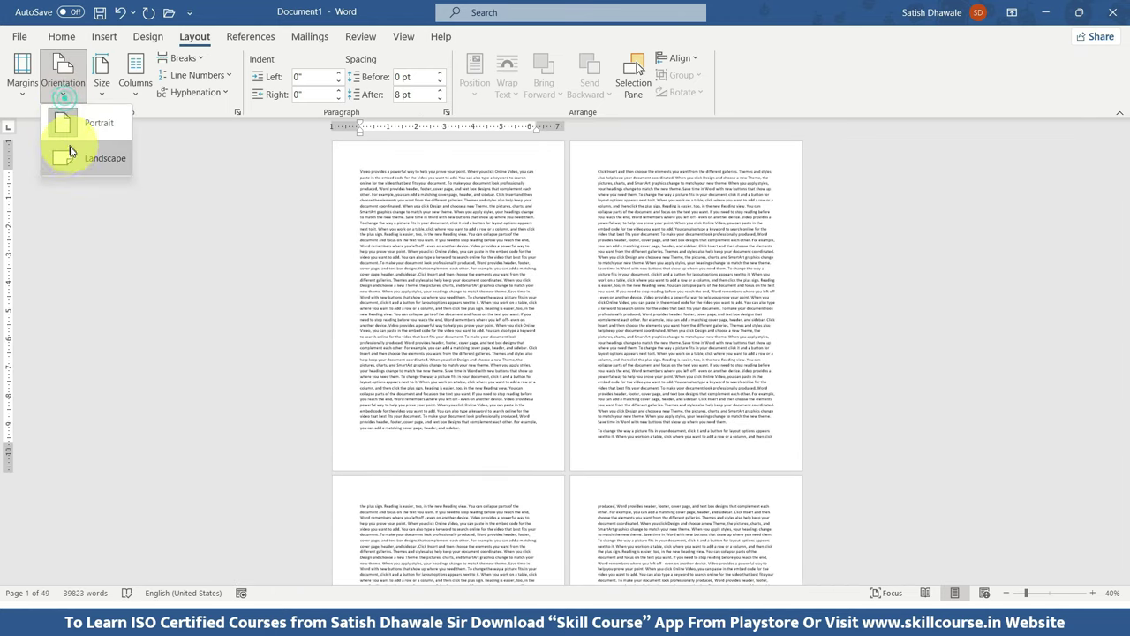
click(70, 157)
click(63, 84)
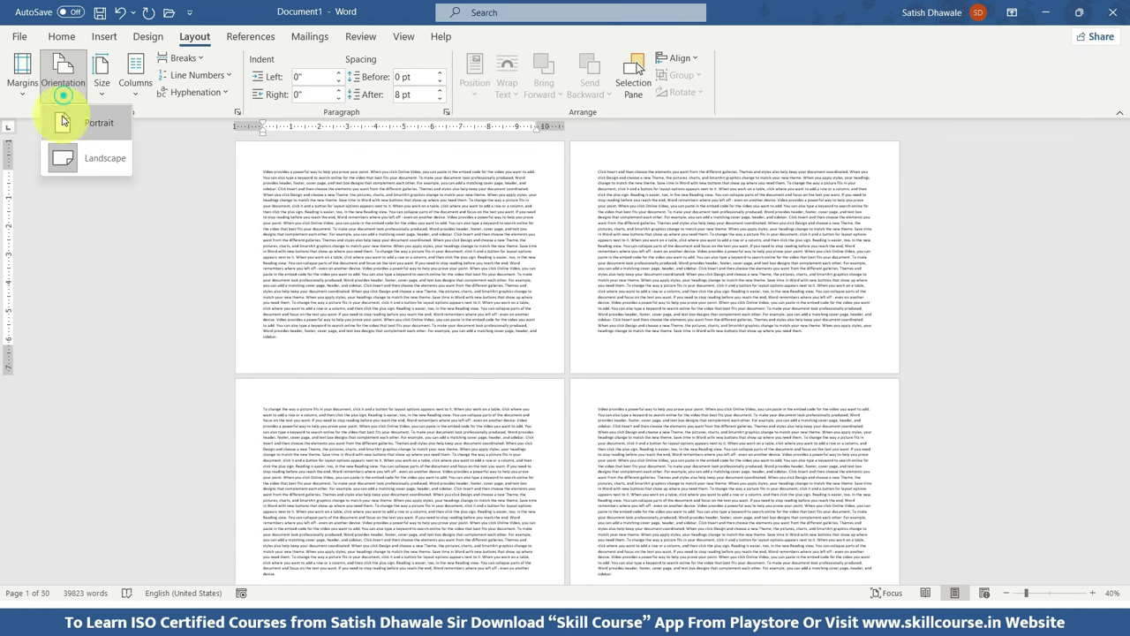
click(59, 123)
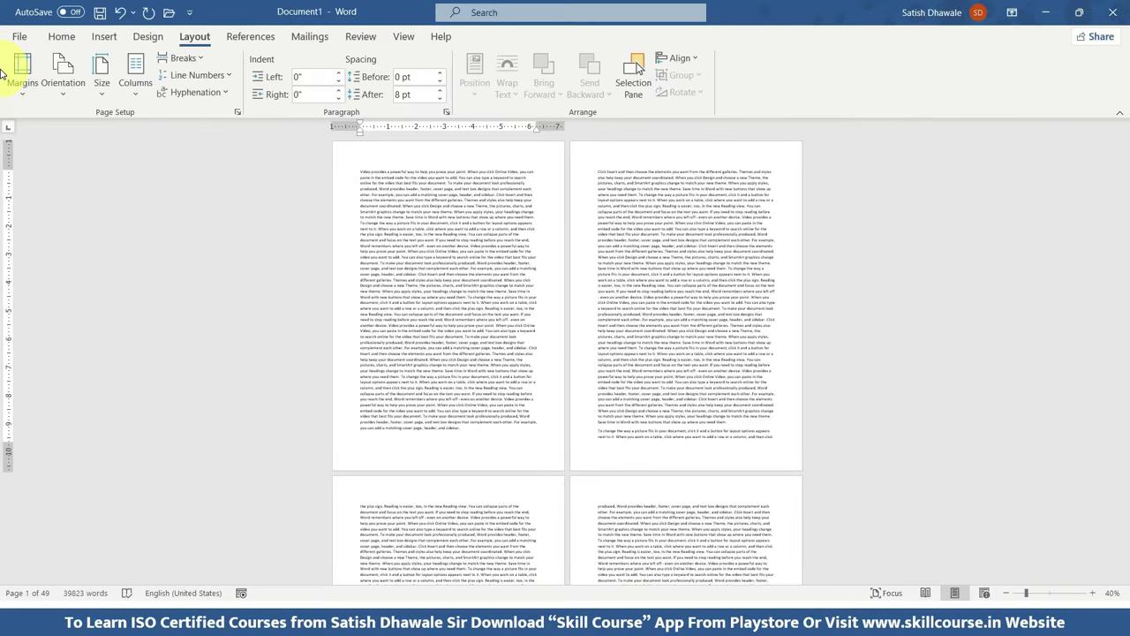
ctrl+scroll(524, 146, up, 4)
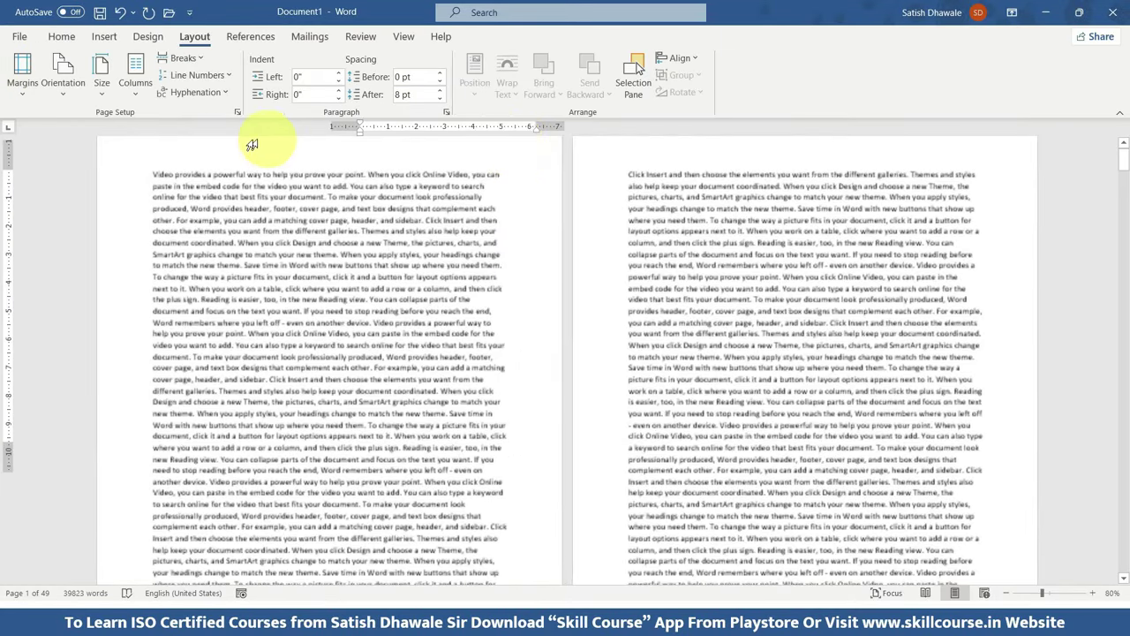
scroll(176, 149, up, 1)
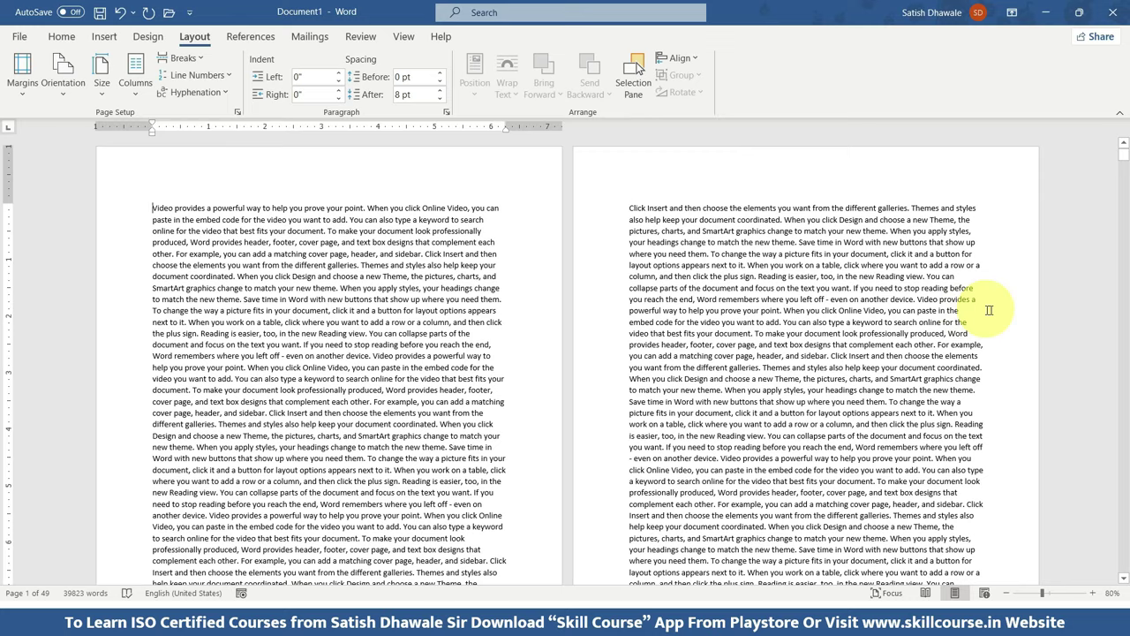
scroll(896, 215, down, 3)
scroll(757, 504, down, 3)
scroll(732, 429, down, 2)
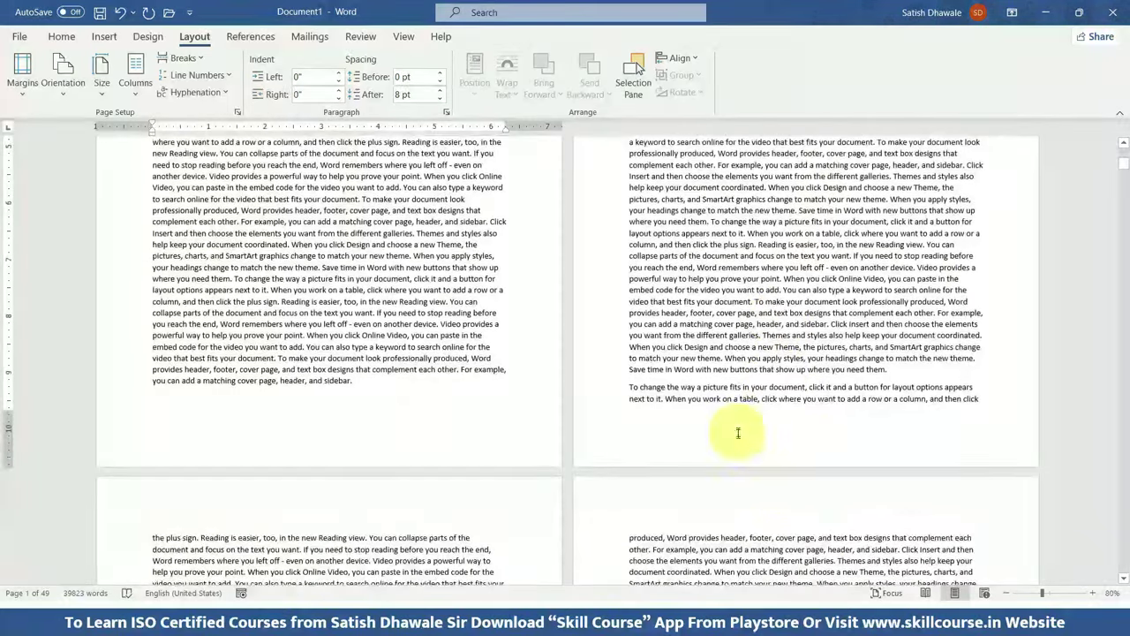
scroll(739, 465, up, 3)
scroll(738, 466, up, 3)
scroll(738, 465, up, 2)
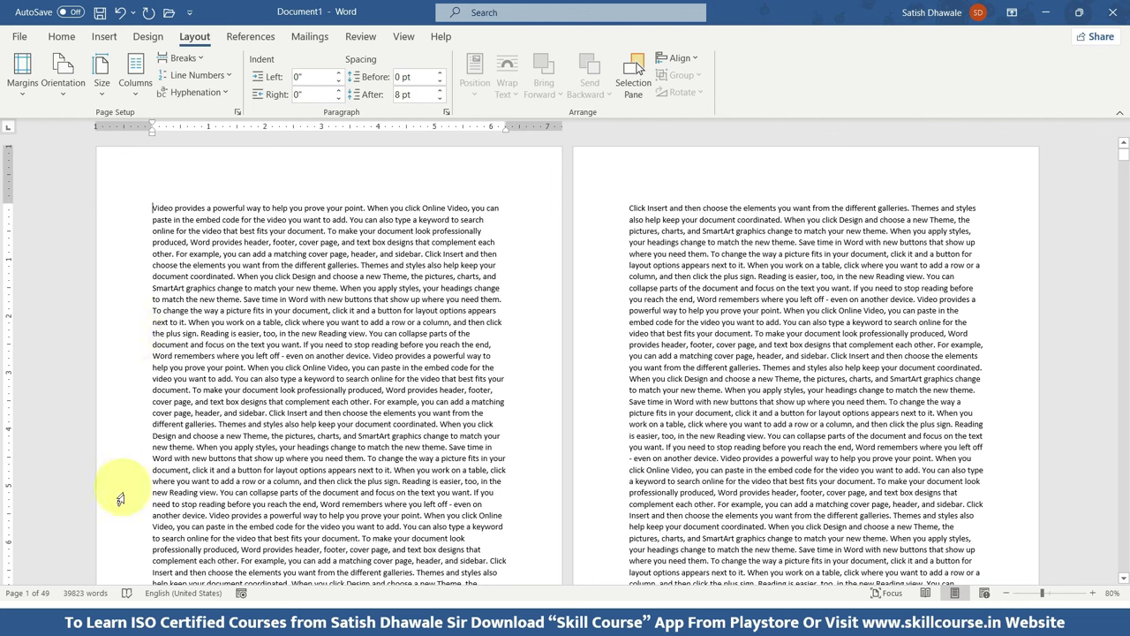
click(15, 93)
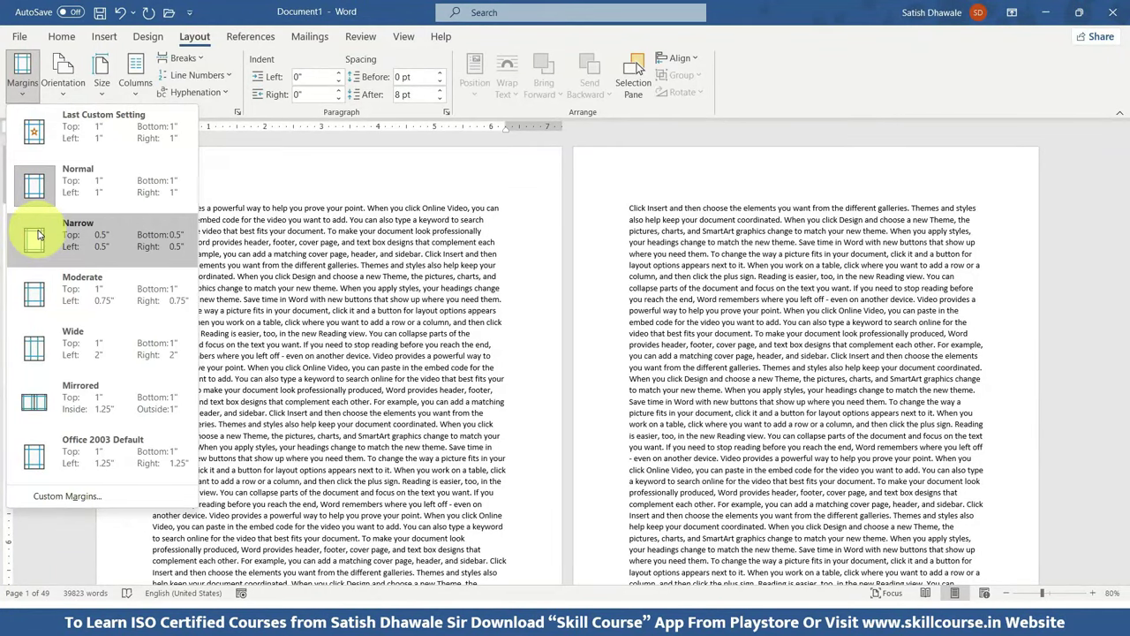
click(36, 237)
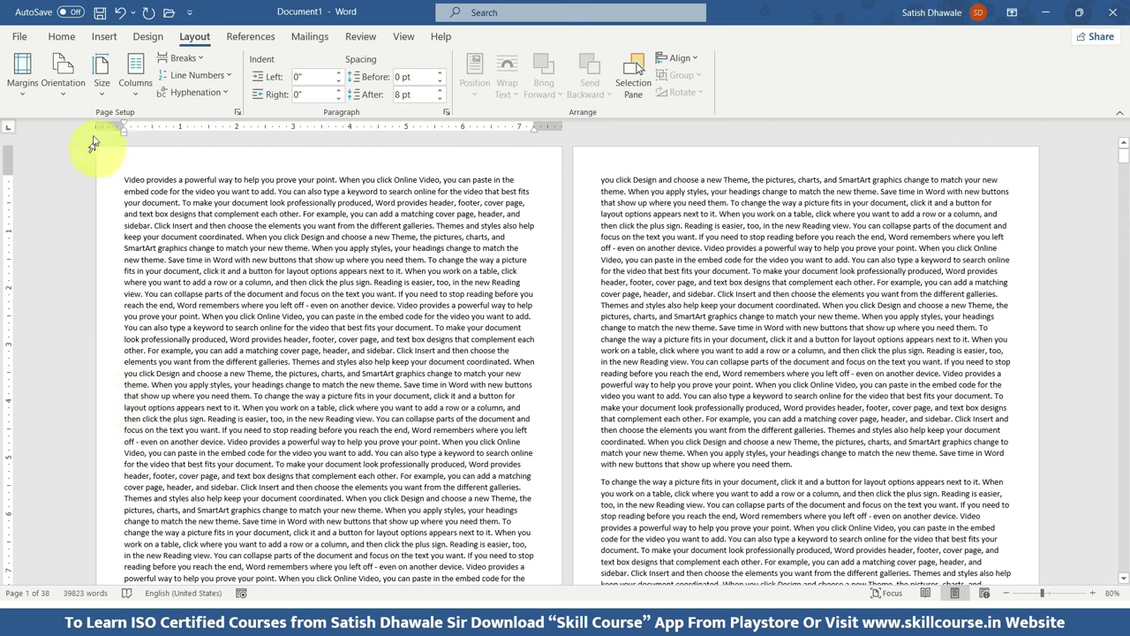
click(40, 95)
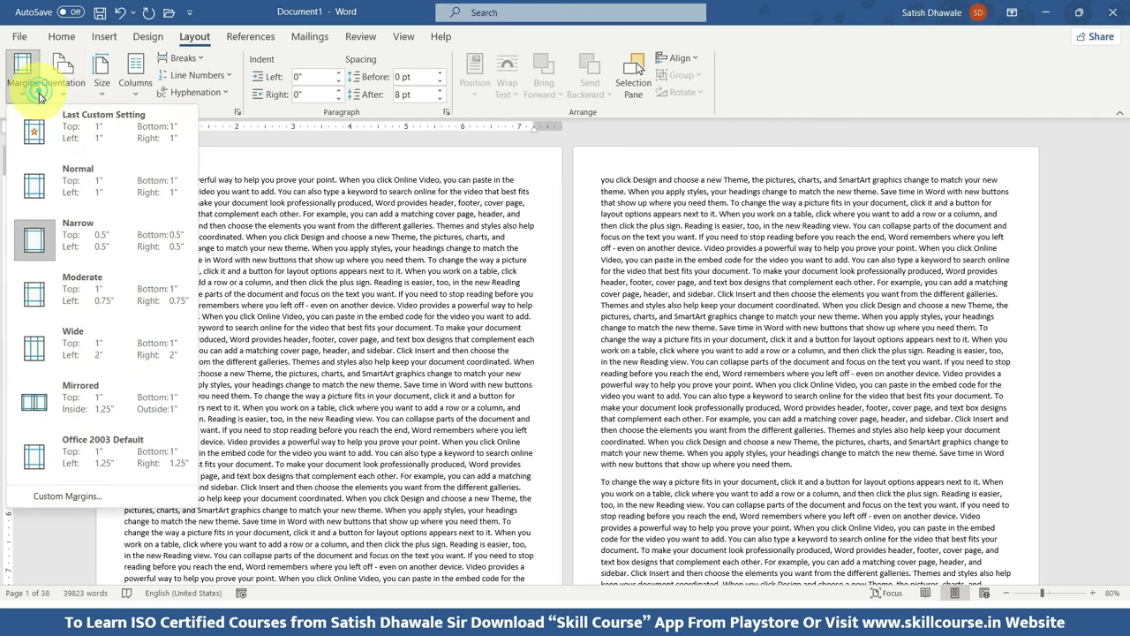
click(40, 188)
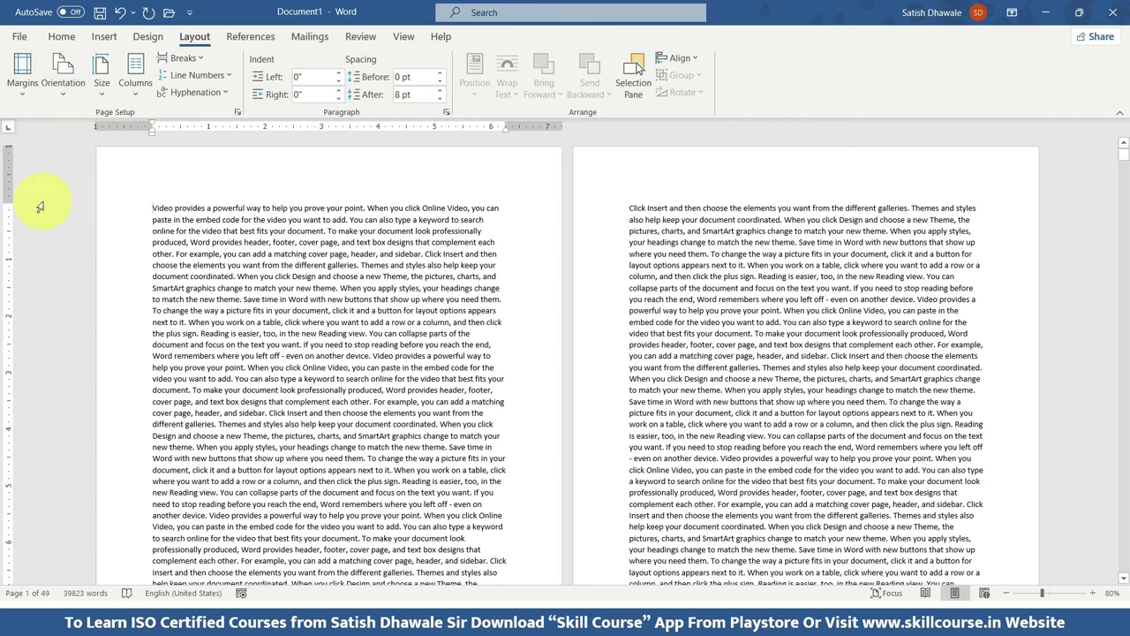
click(24, 102)
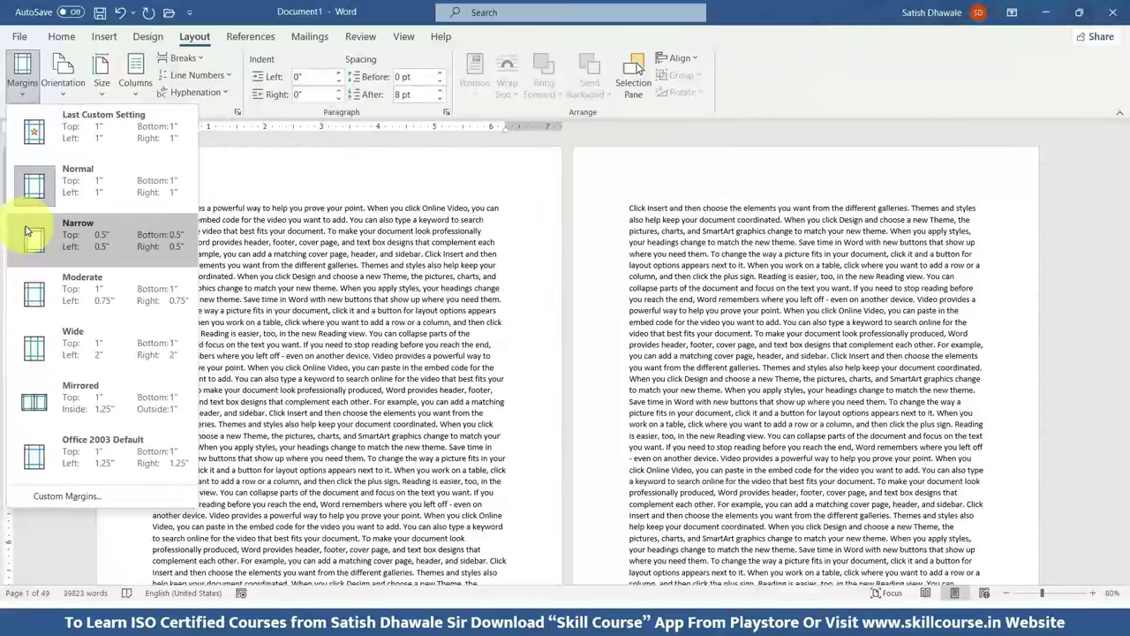
click(26, 231)
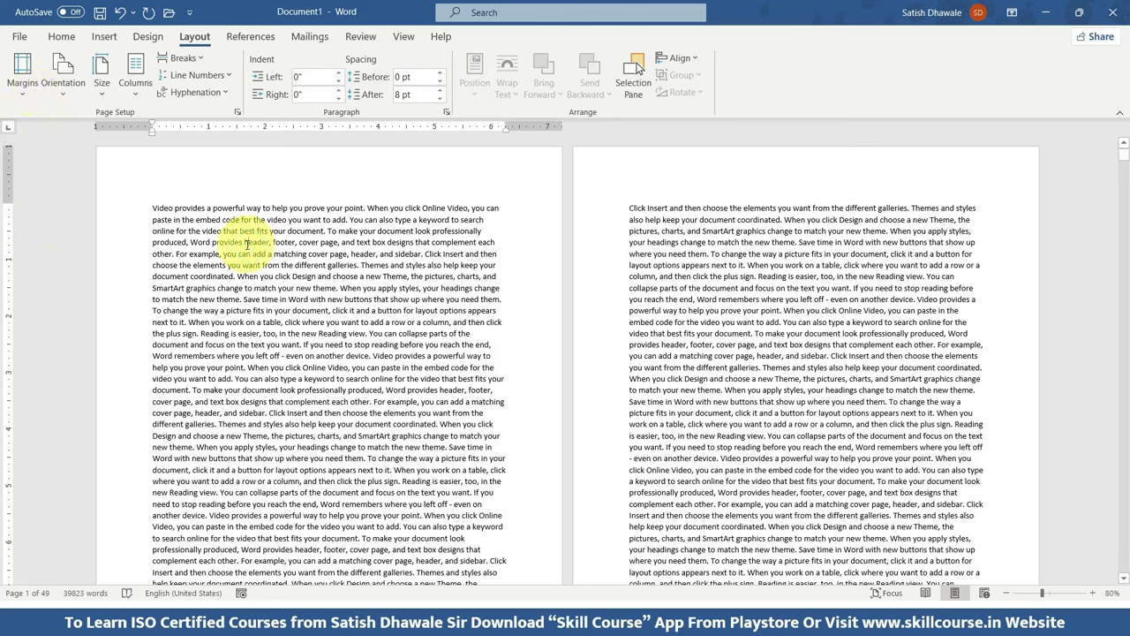
- Select all 39823 words of the 49-page document with Ctrl+A
key(ctrl+a)
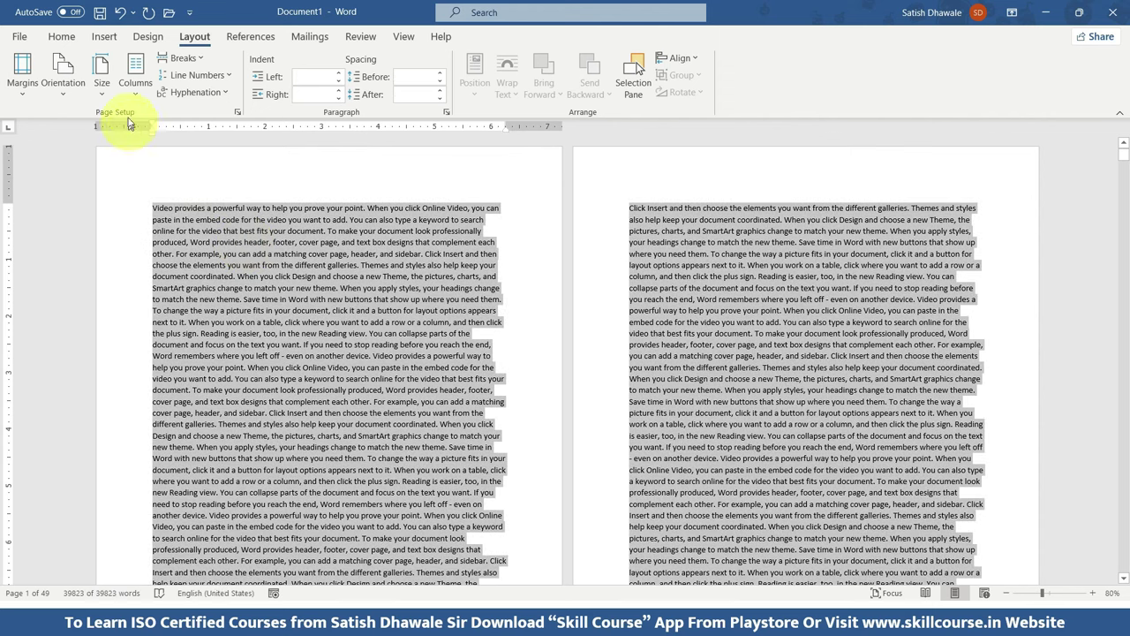